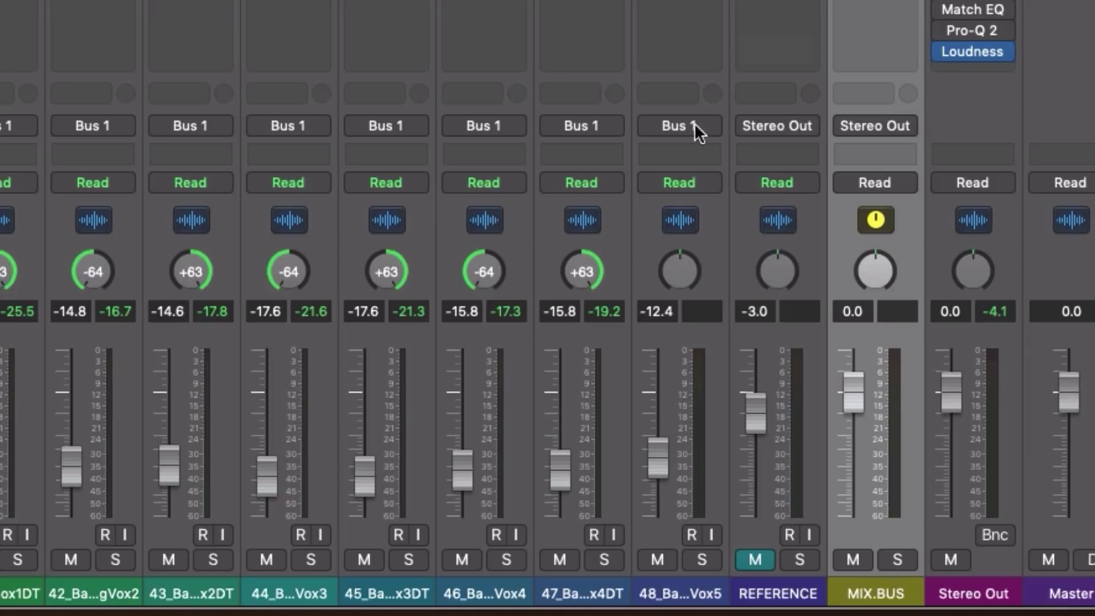
click(777, 593)
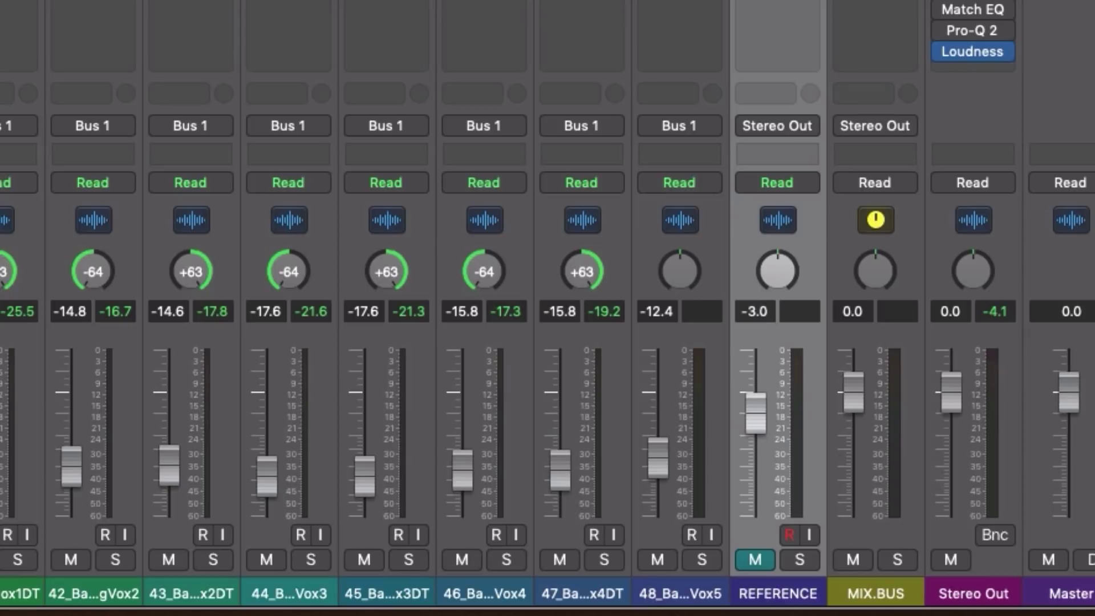
click(874, 593)
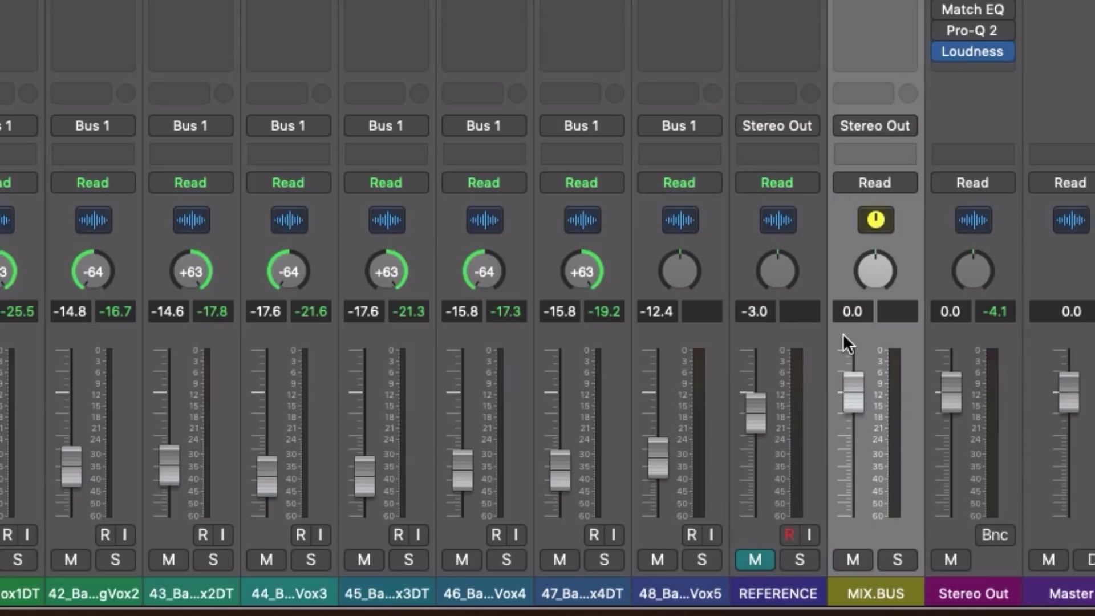
click(785, 590)
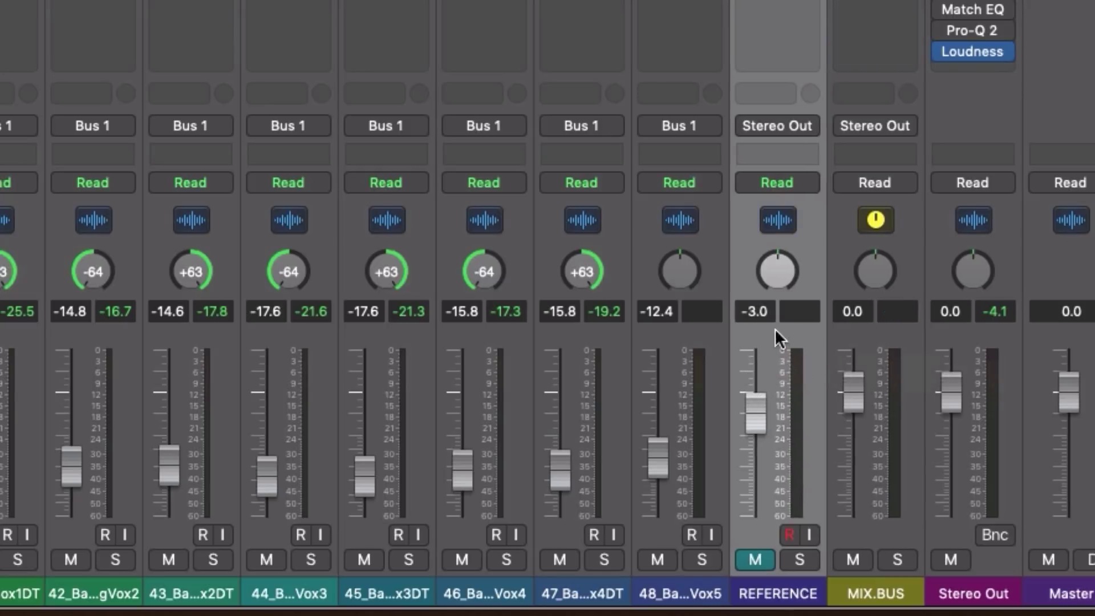
click(873, 587)
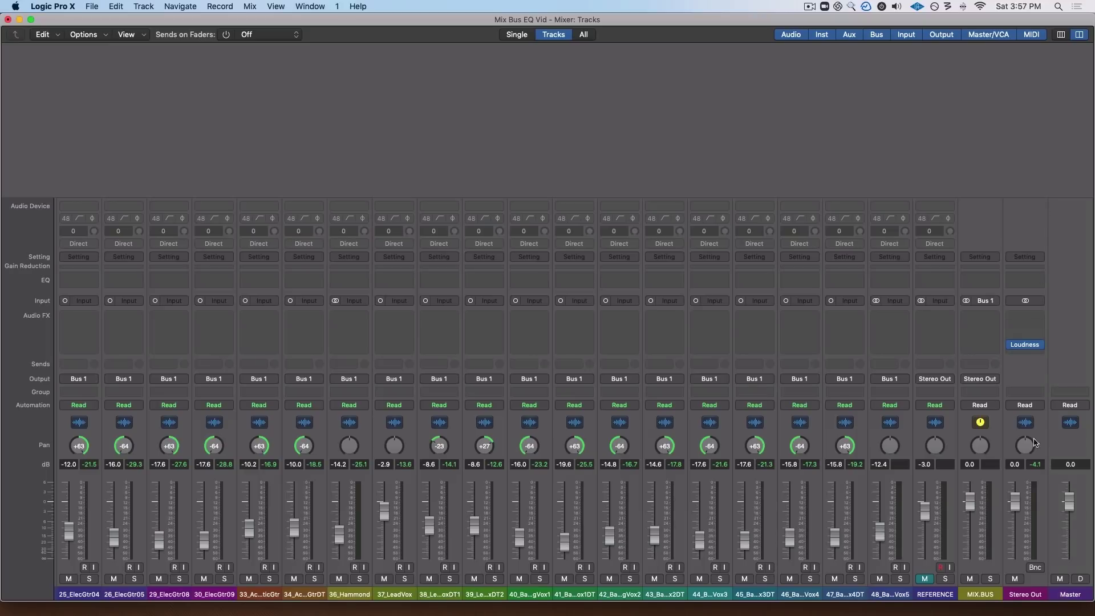
click(1014, 597)
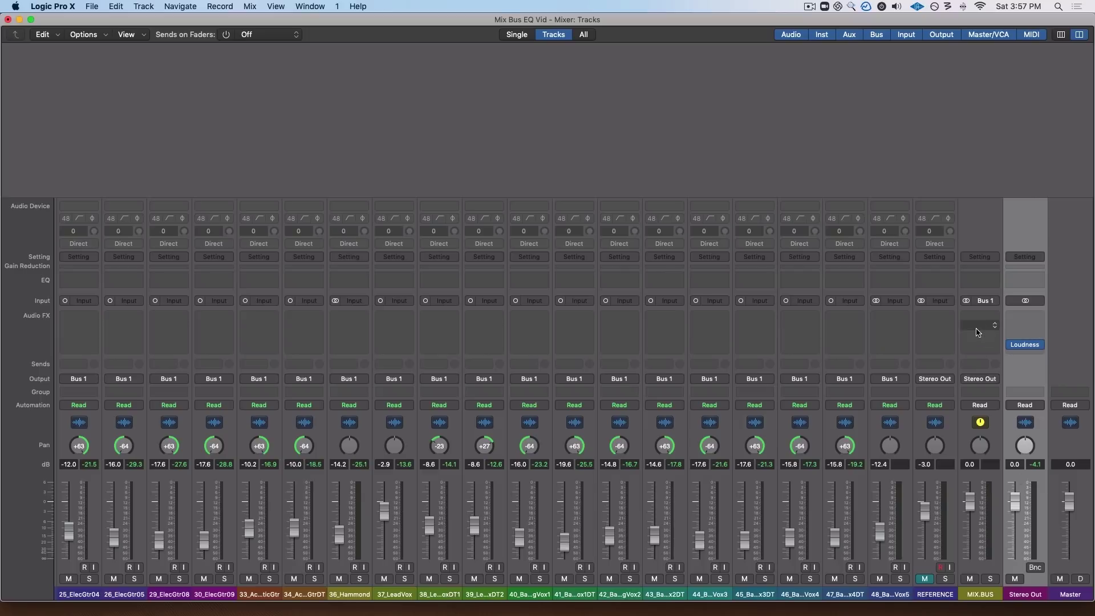
- Insert FF Pro-Q 2 on the MIX.BUS channel, check its default flat curve and close its window
click(997, 351)
mouse_move(981, 362)
click(946, 364)
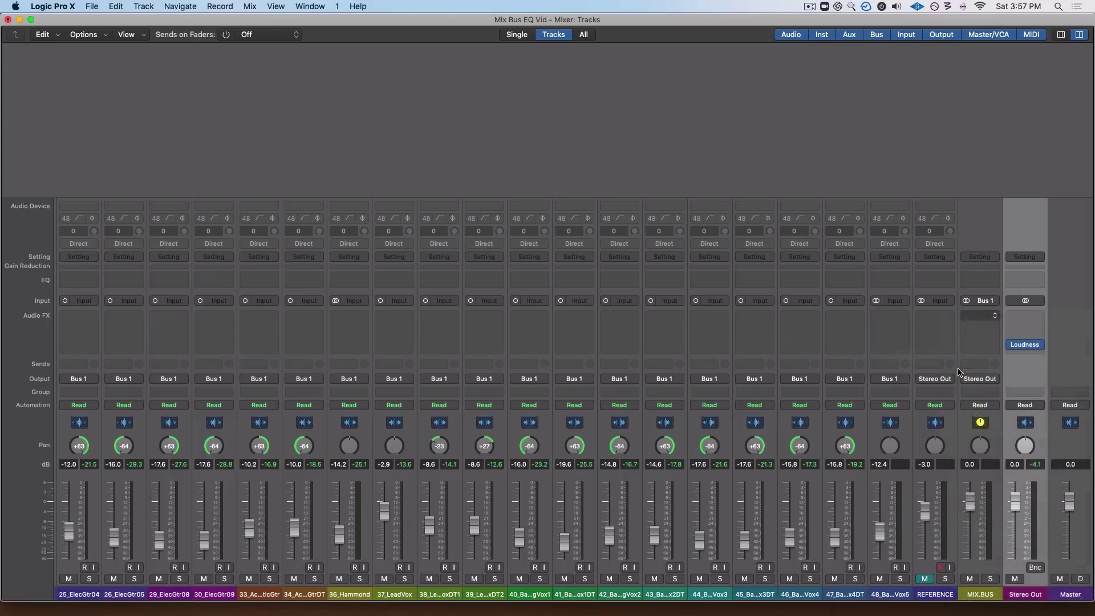
drag(396, 41, 569, 135)
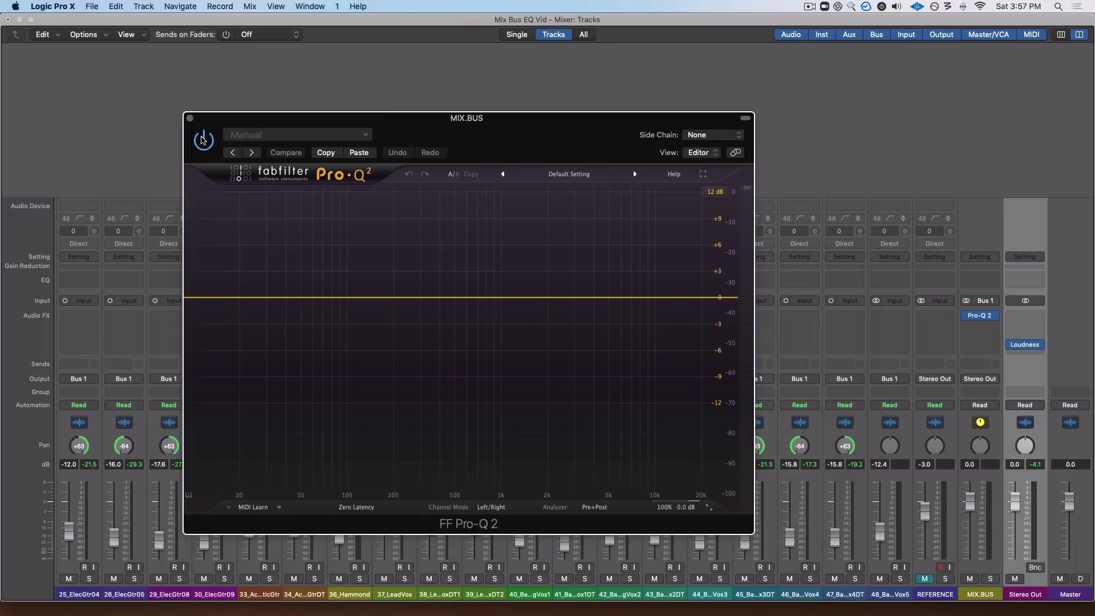
click(191, 119)
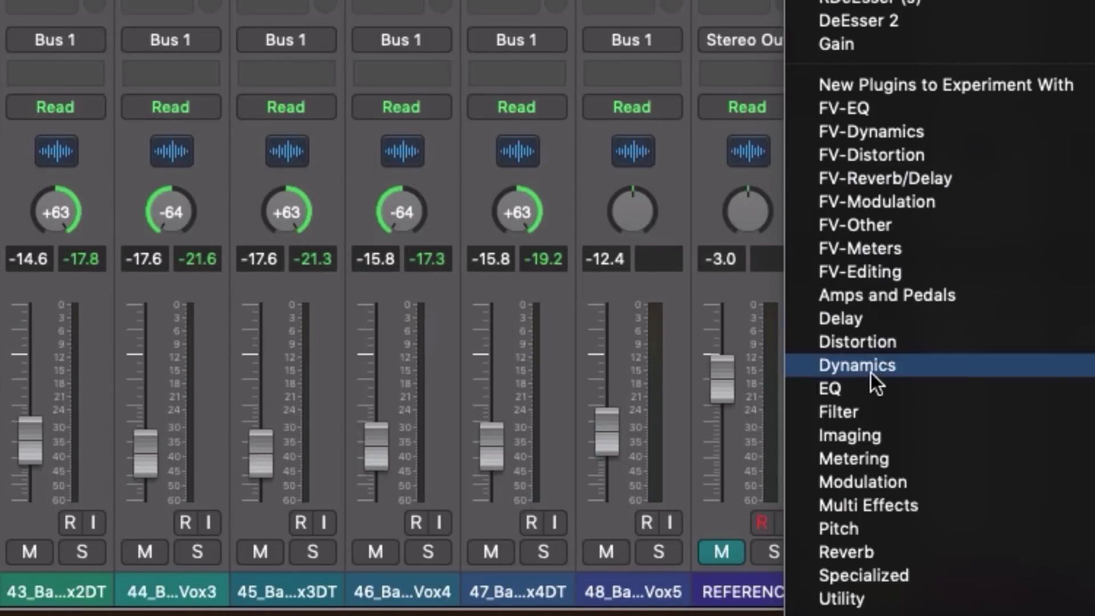
- Insert Match EQ from the EQ plug-ins on the Stereo Out channel
mouse_move(867, 393)
mouse_move(641, 341)
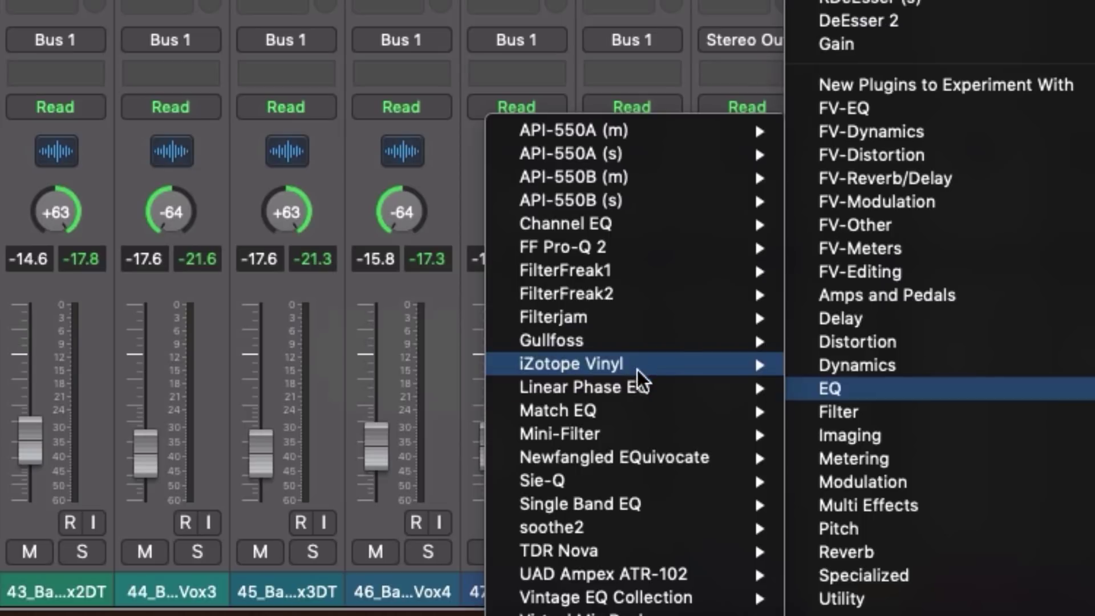
mouse_move(642, 402)
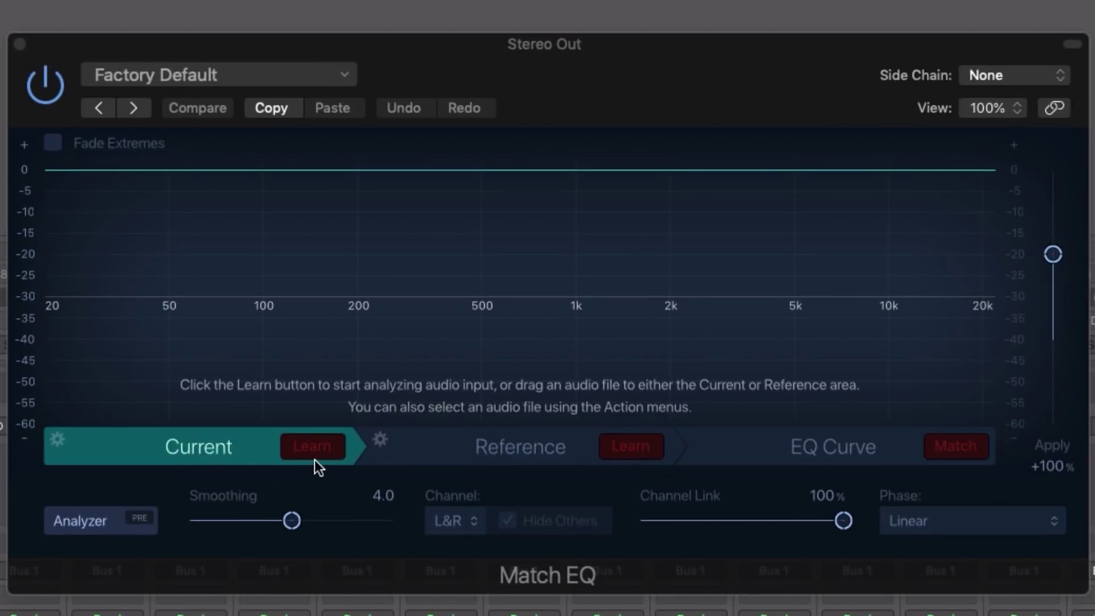
- Play the mix and have Match EQ learn its spectrum as Current, ending the learning once the curve is captured
click(312, 446)
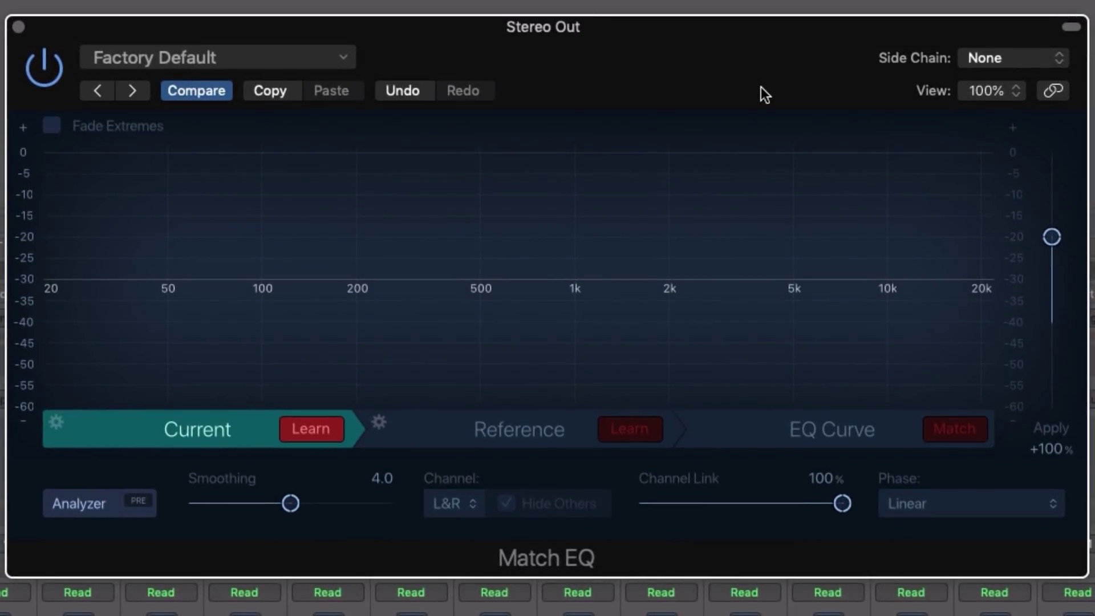
key(space)
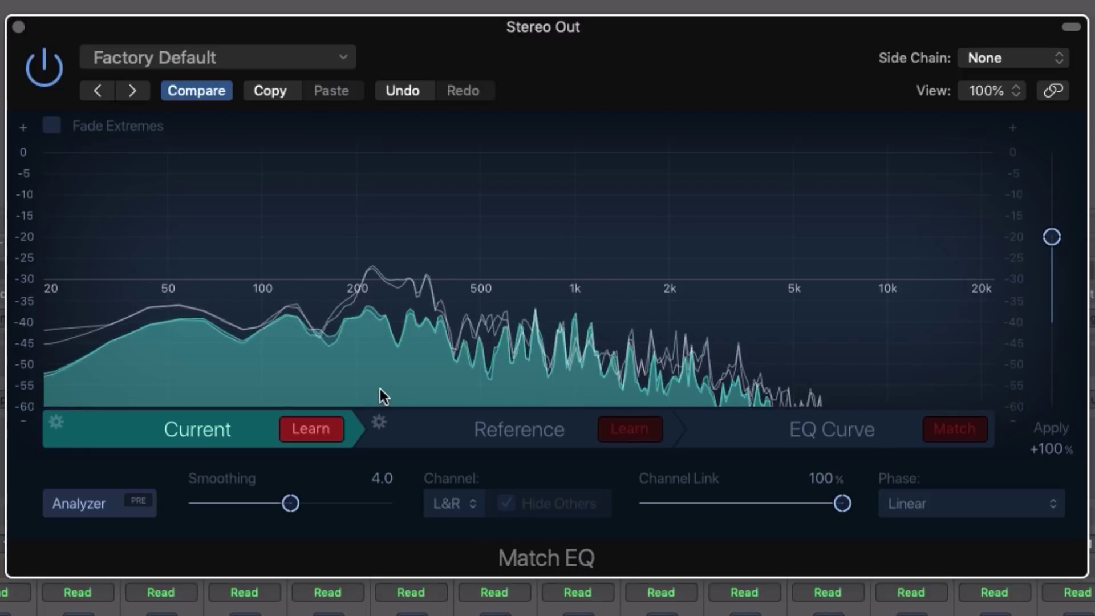
click(324, 430)
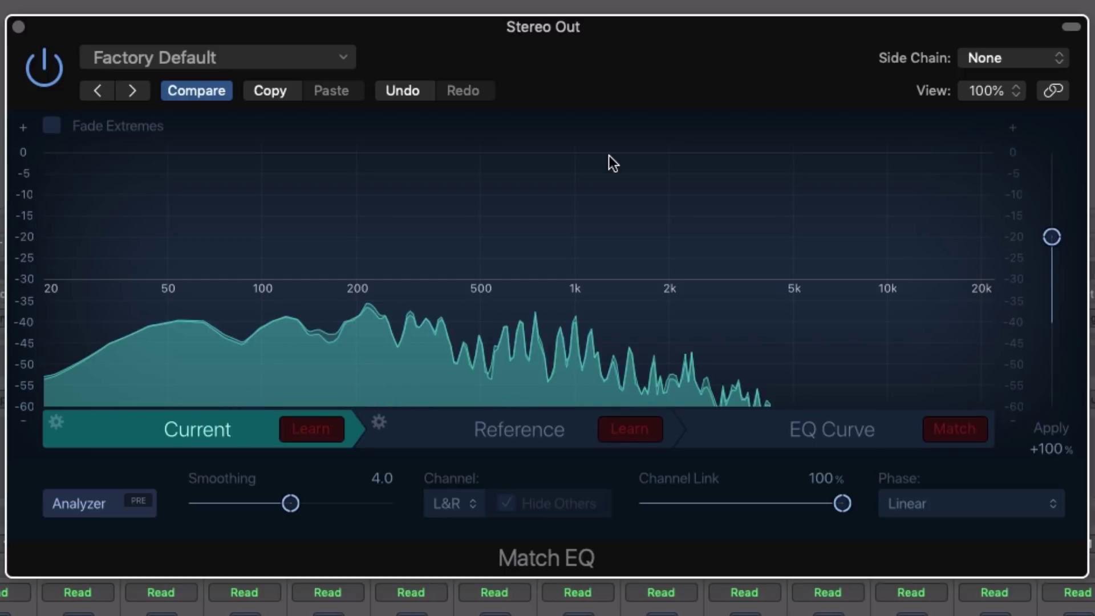
- Have Match EQ learn the reference track's spectrum as Reference during playback
click(513, 431)
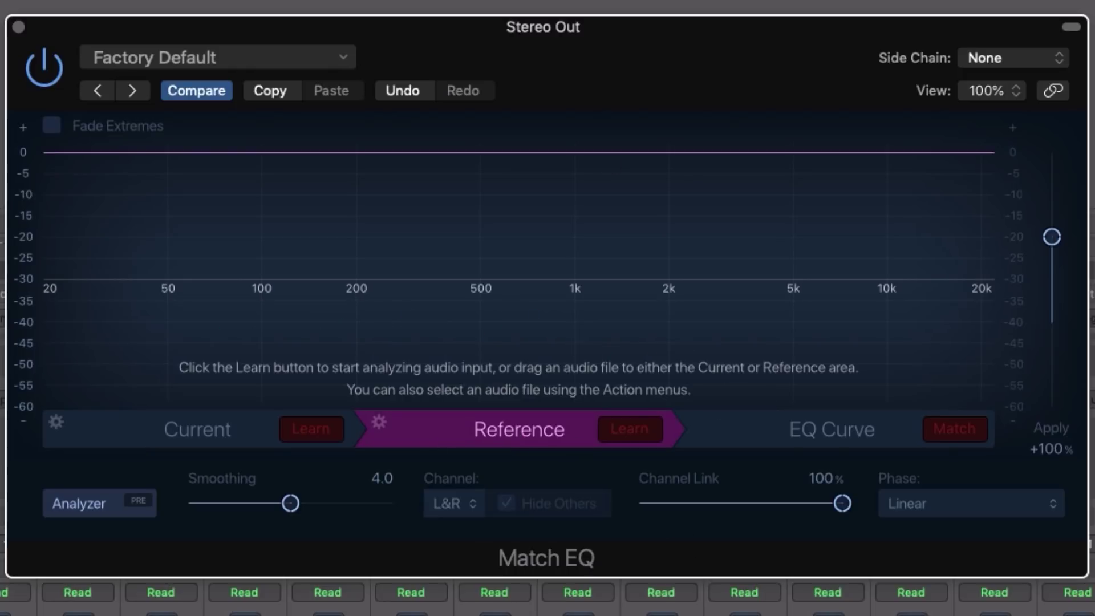
key(super+w)
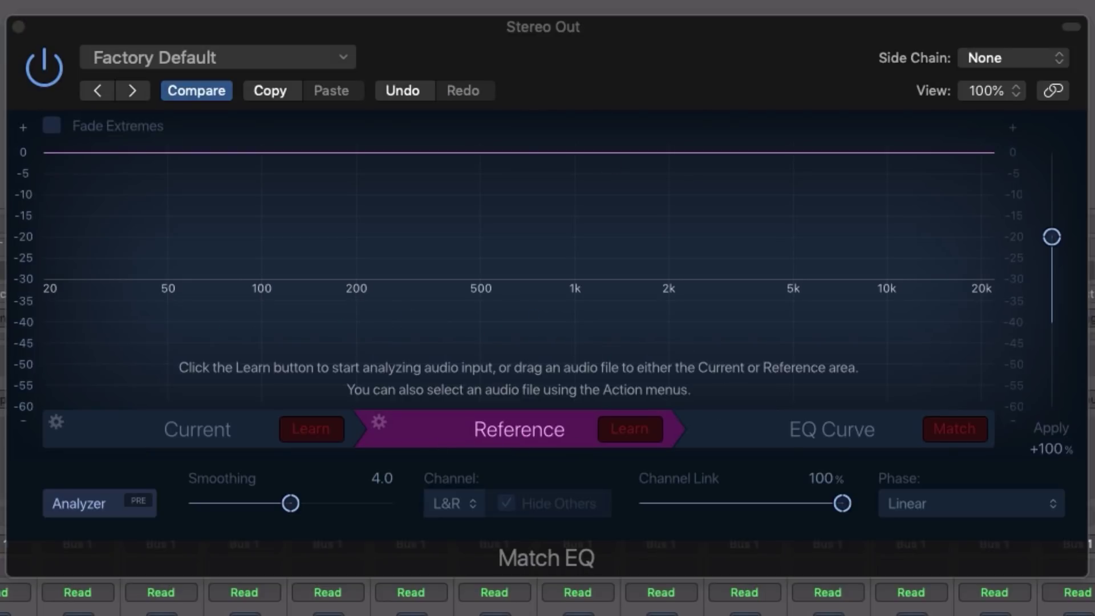
click(617, 433)
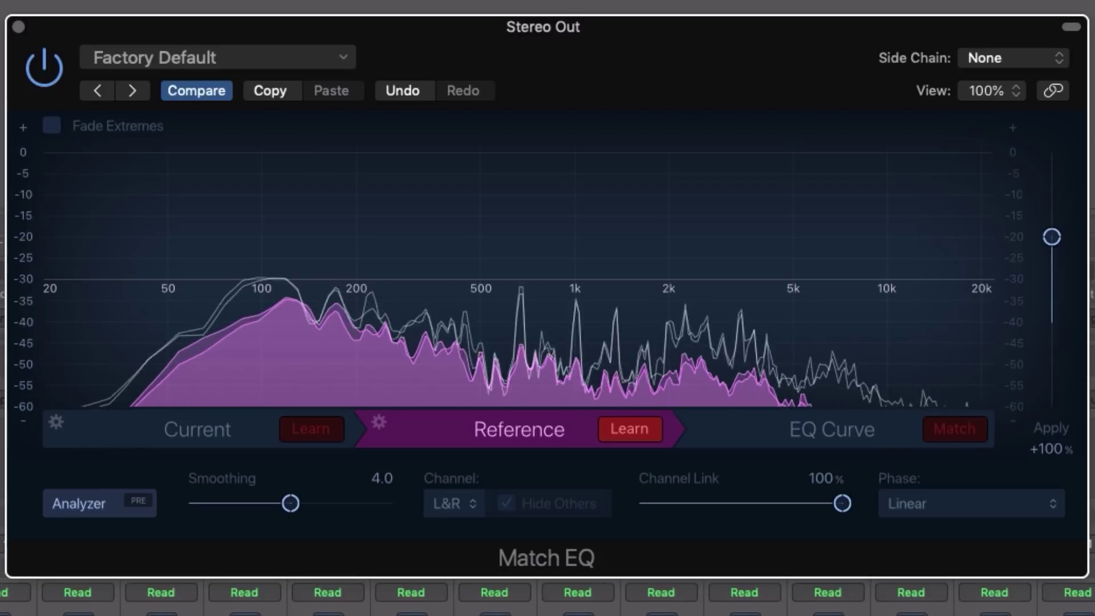
drag(726, 47, 736, 77)
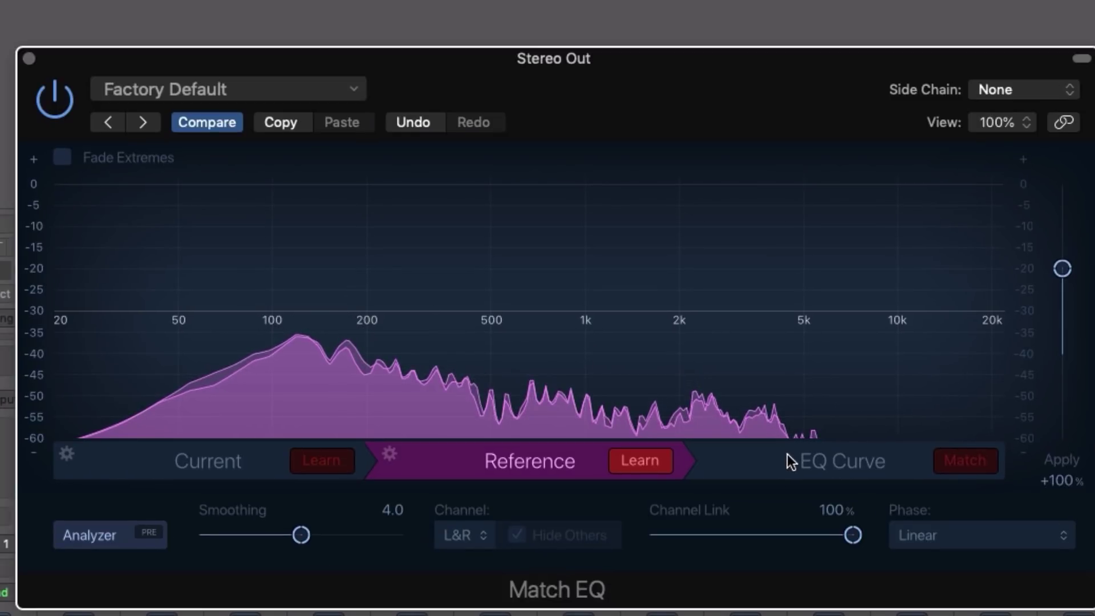
- Generate the matching EQ curve from the learned Current and Reference spectra in Match EQ
click(784, 460)
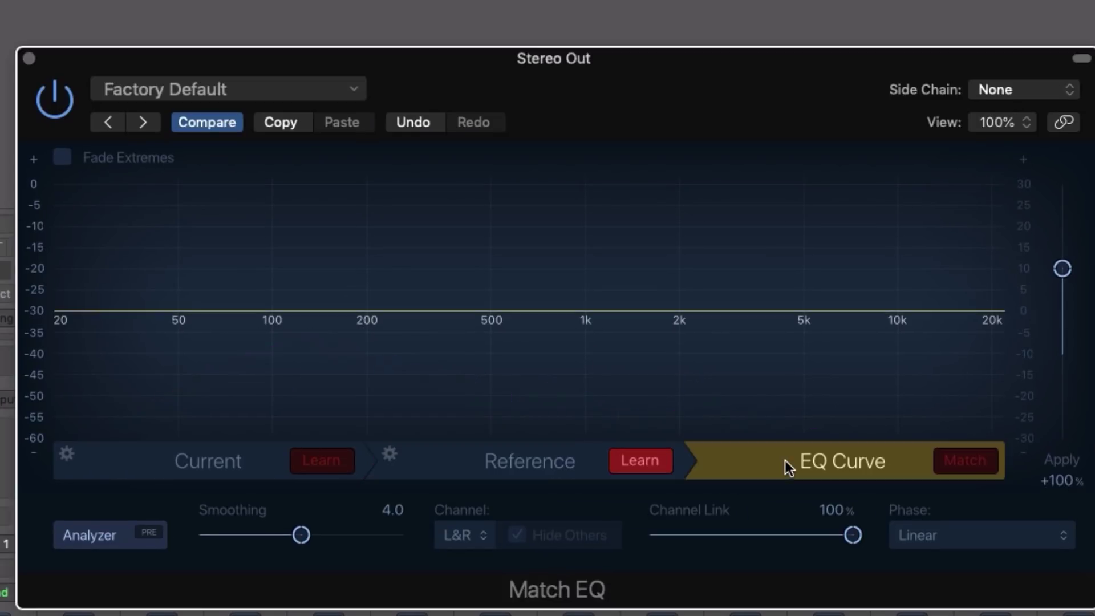
click(980, 463)
drag(828, 109, 827, 91)
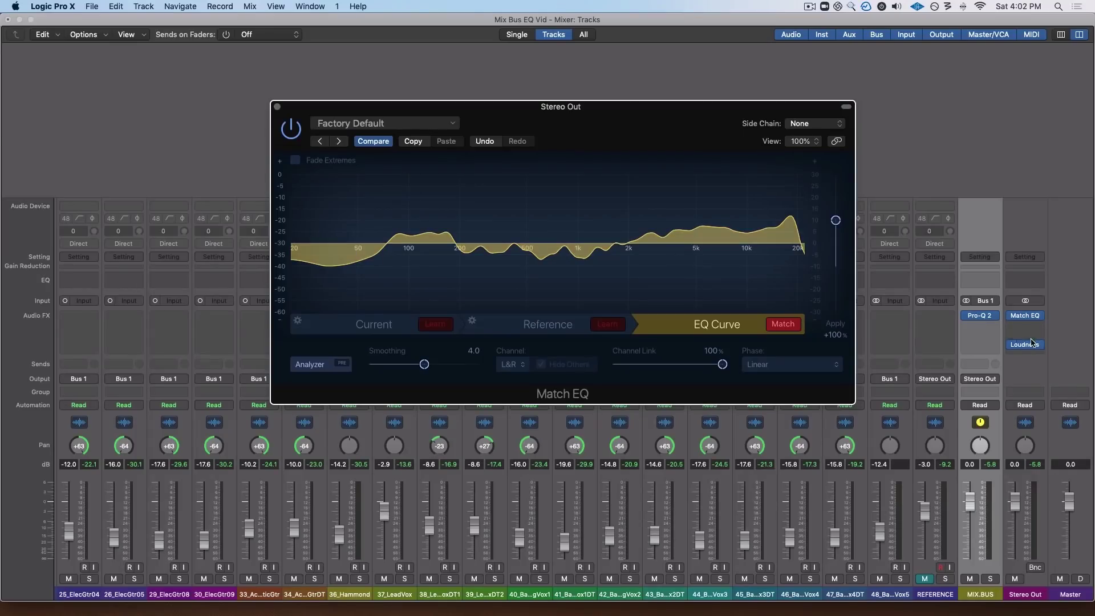
- Open Pro-Q 2 on MIX.BUS, arrange it so the Match EQ curve stays visible and start playback
click(980, 317)
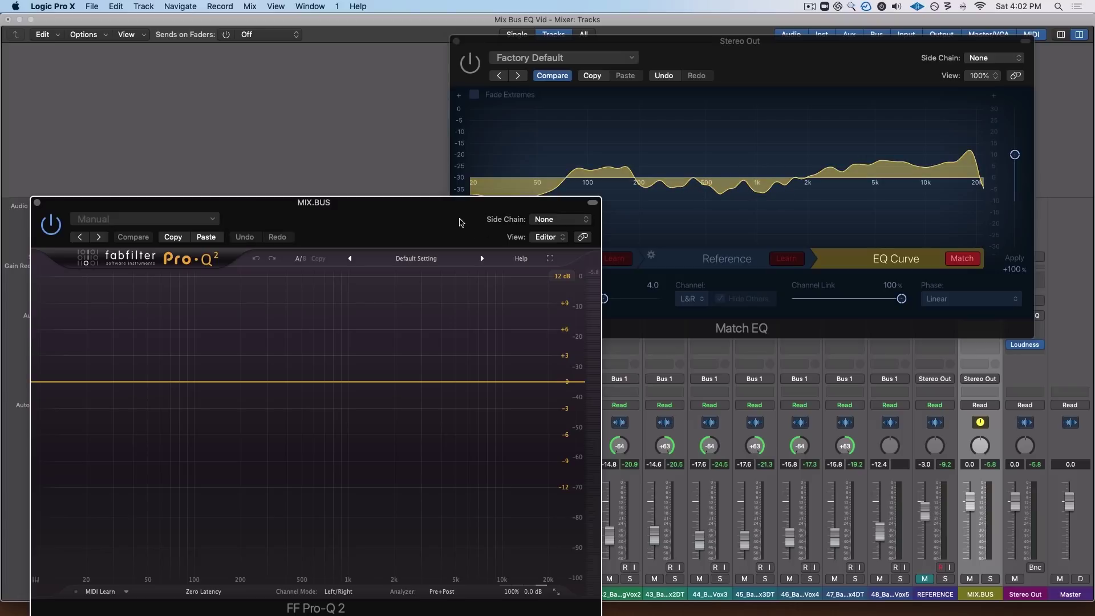
drag(321, 220, 317, 214)
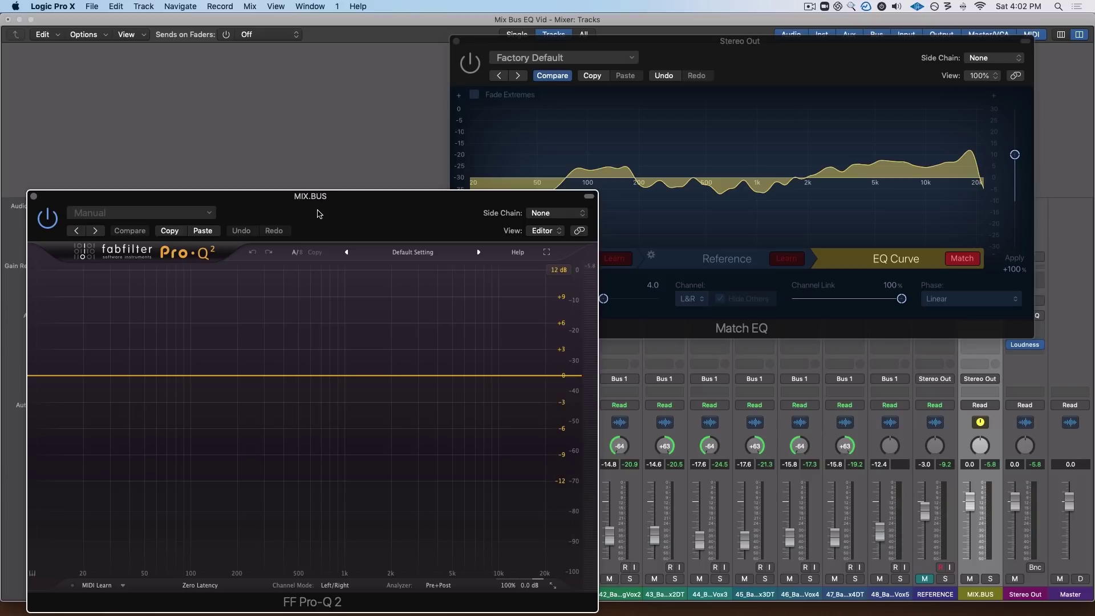
drag(318, 214, 317, 209)
key(space)
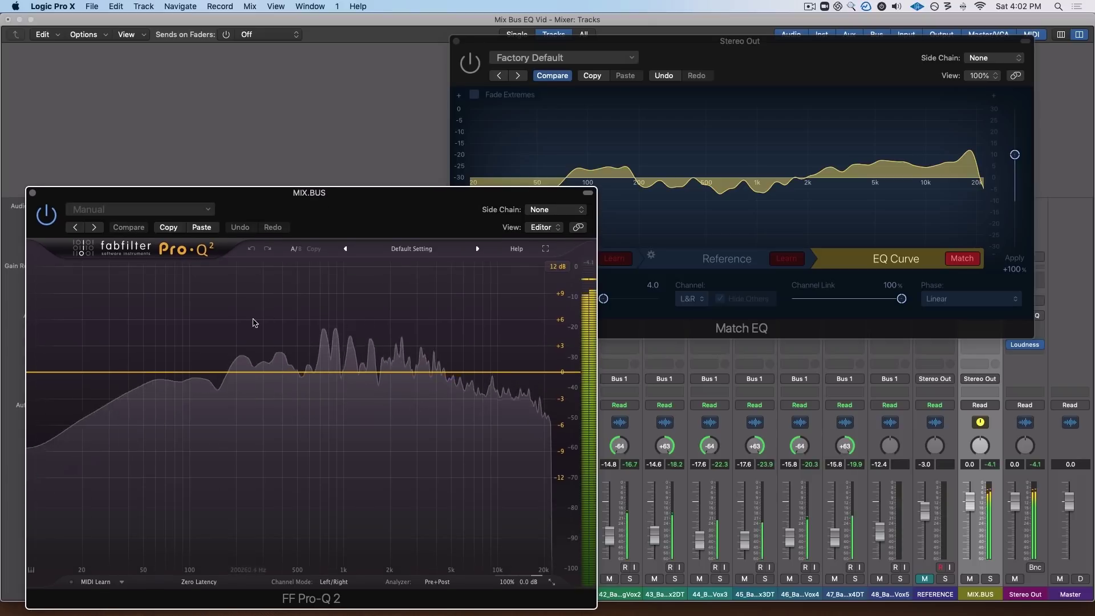
- Add a low bell boost in Pro-Q 2 at about 172 Hz with +3.4 dB gain and a Q of about 0.7
double_click(221, 314)
drag(221, 313, 226, 342)
scroll(221, 340, down, 2)
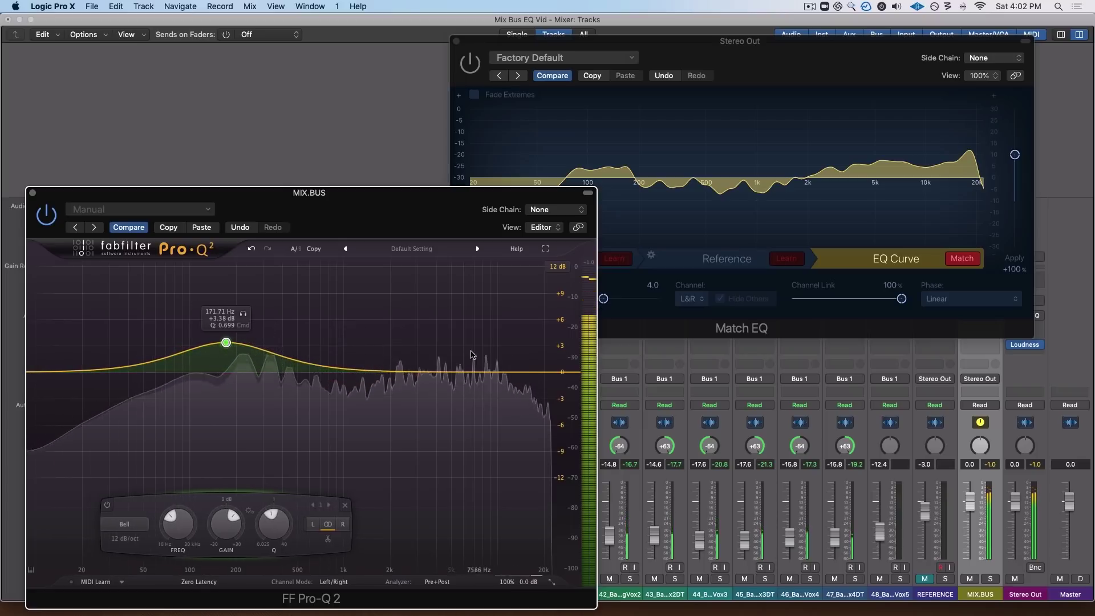
- Add a bell boost of about +3.3 dB at 3.24 kHz and a high shelf of about +3.1 dB at 10.6 kHz
double_click(425, 341)
drag(425, 342, 422, 343)
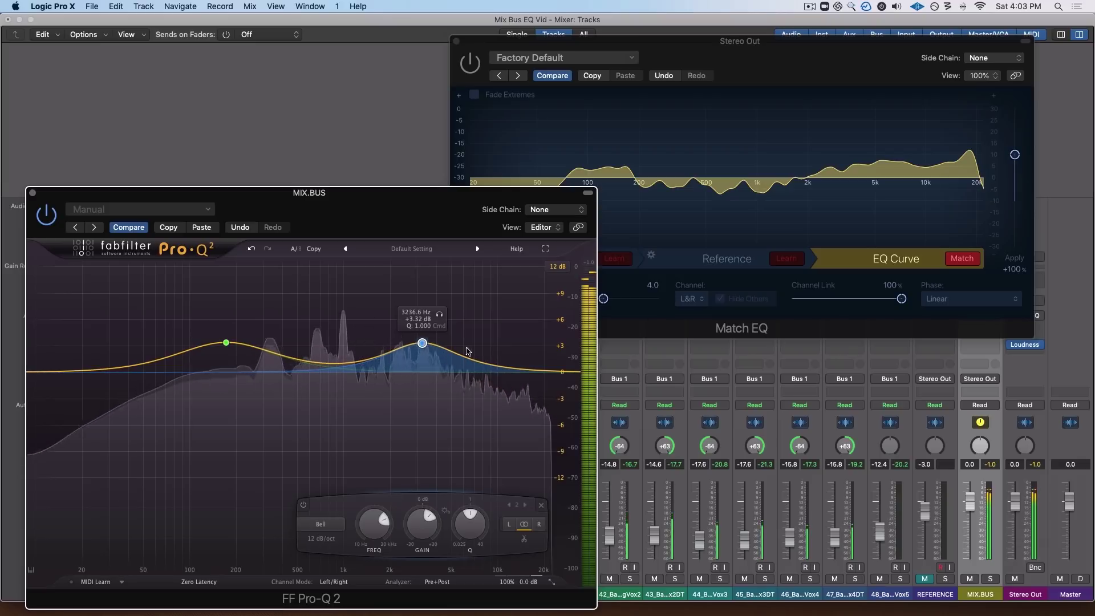
double_click(499, 363)
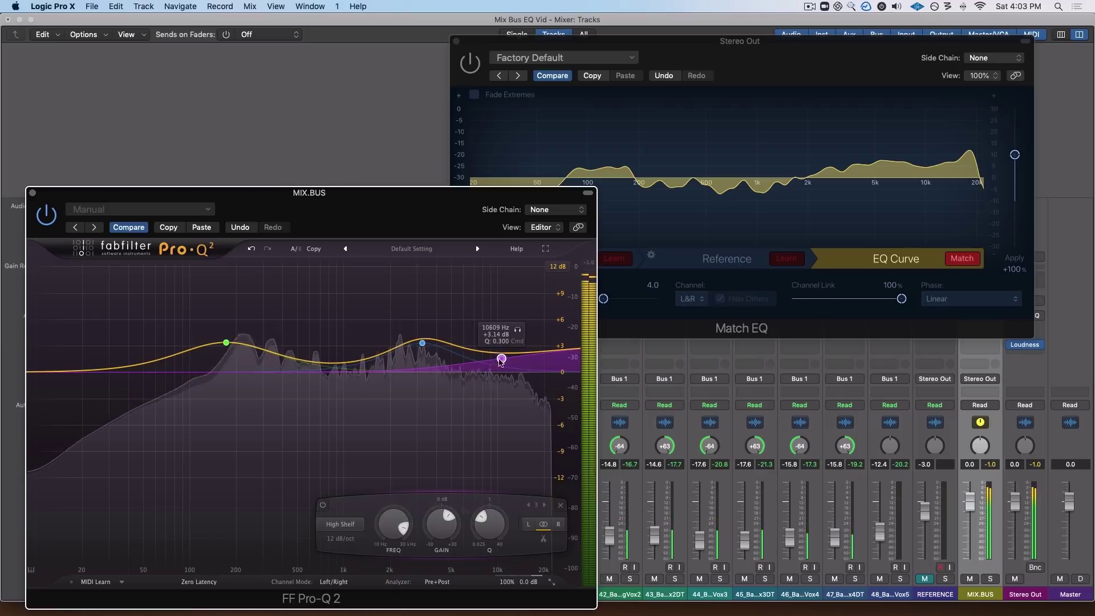
- Add two bell cuts of about -3 dB, at about 359 Hz with Q 1.3 and about 979 Hz with Q 1.35
drag(280, 341, 275, 403)
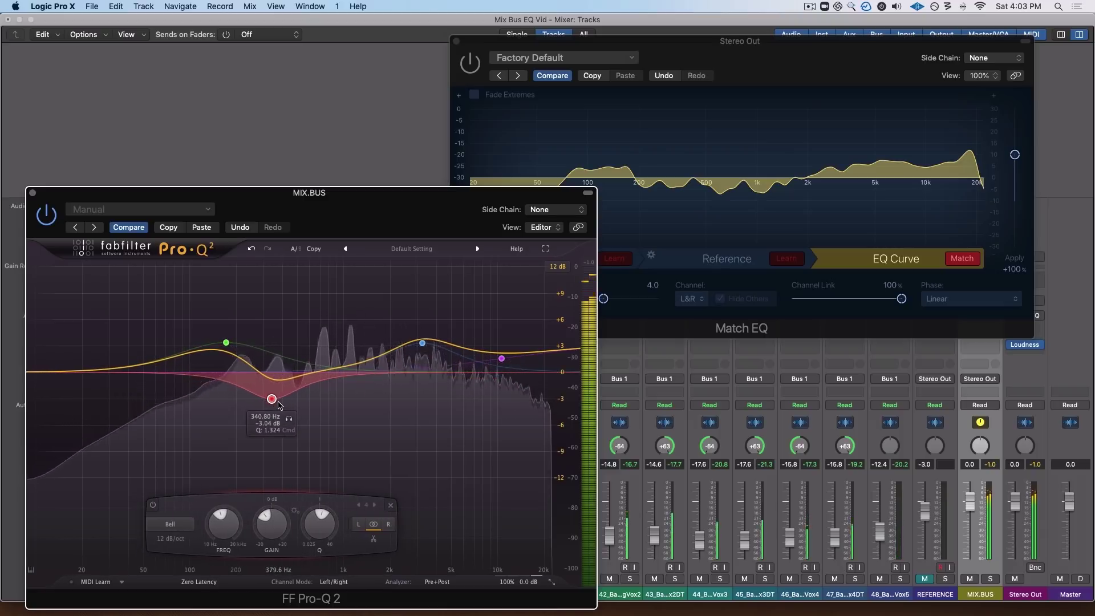
drag(272, 400, 275, 401)
drag(330, 329, 342, 401)
scroll(337, 296, up, 3)
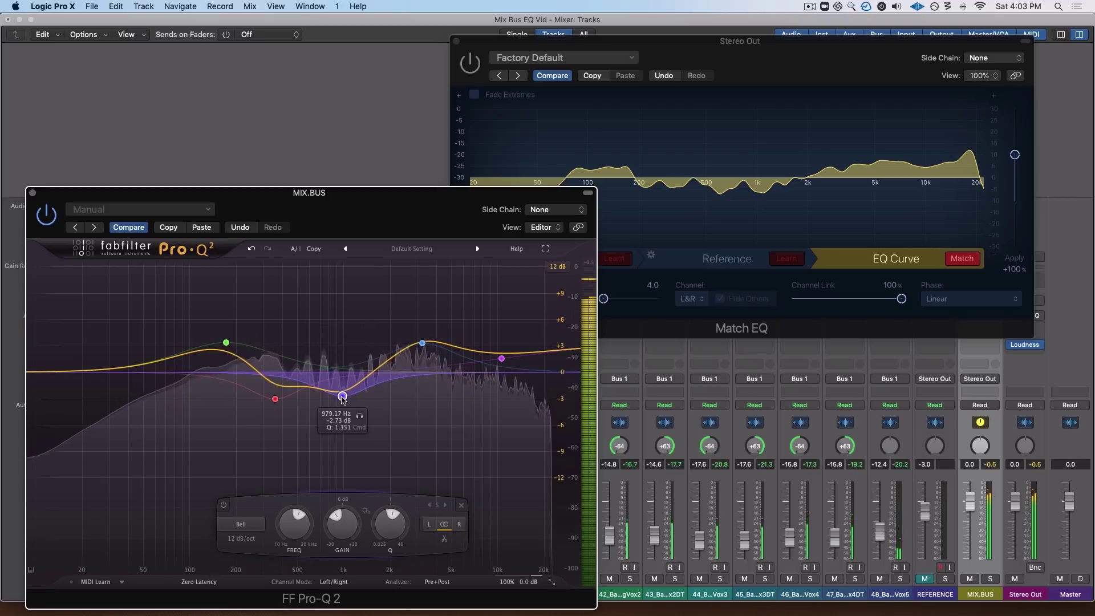
drag(343, 408, 343, 405)
- Adjust the low bell boost to about 166 Hz and +2.75 dB, and add a gentle low shelf cut at about 50 Hz
drag(227, 344, 225, 349)
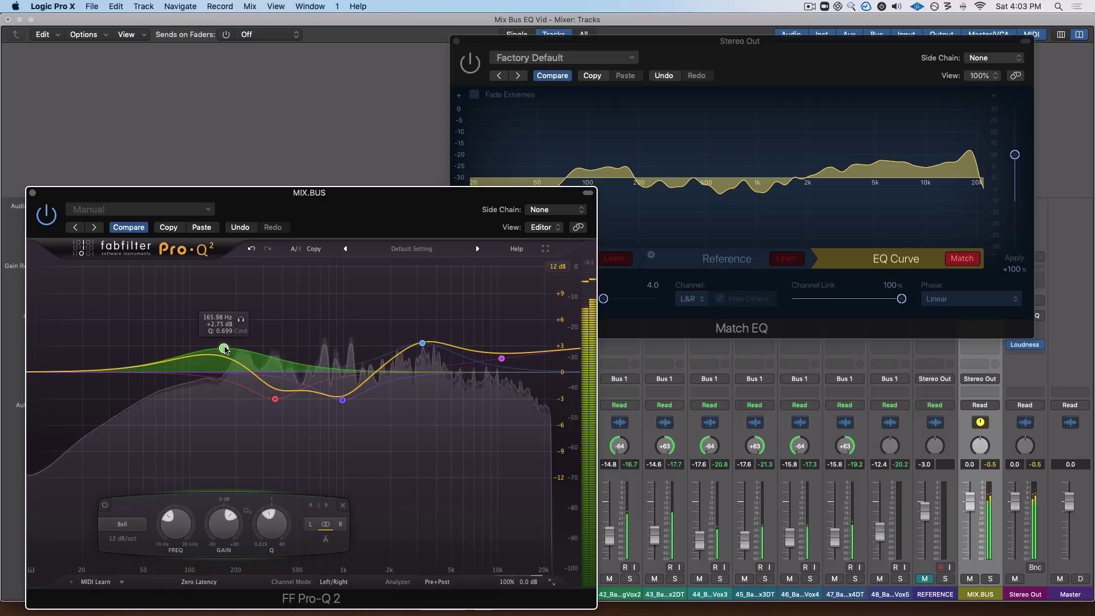
drag(85, 382, 137, 393)
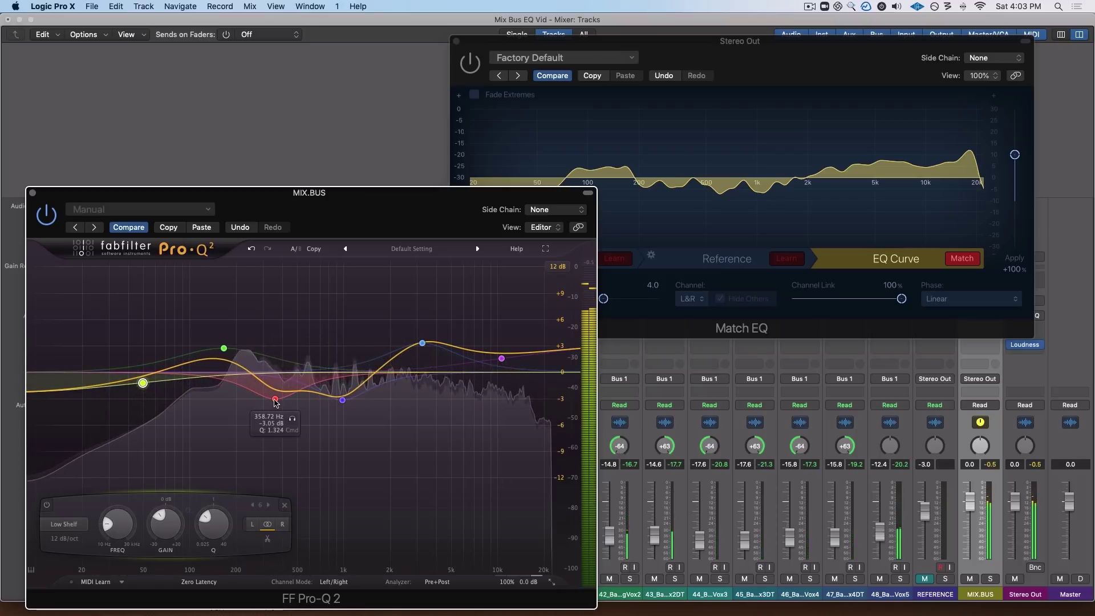
- Compare the mix with Pro-Q 2 bypassed and enabled during playback, and stop playback
drag(368, 216, 384, 163)
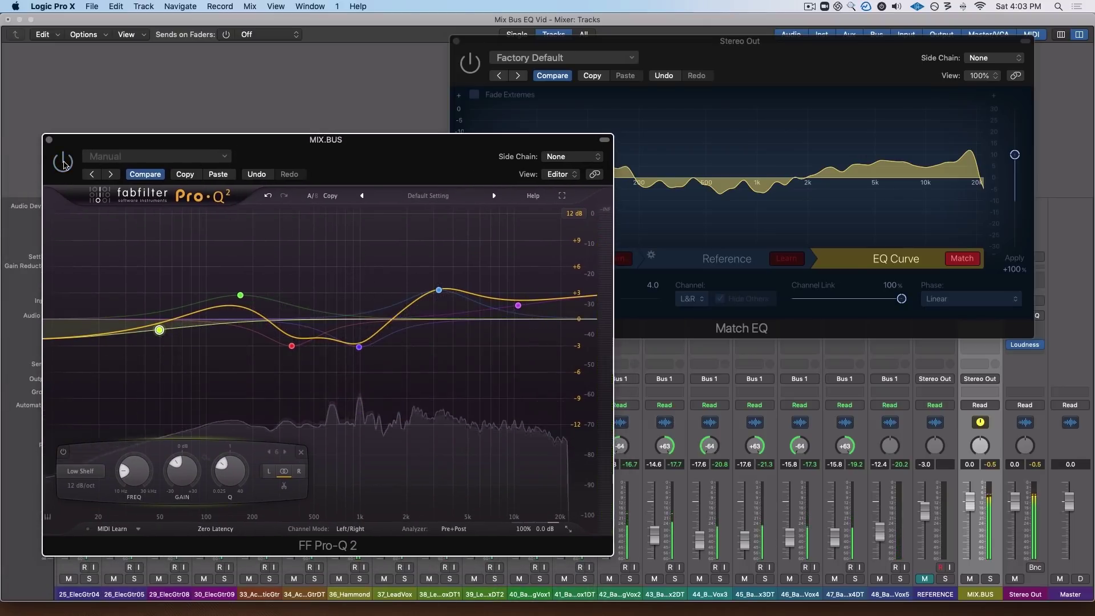
drag(342, 151, 322, 148)
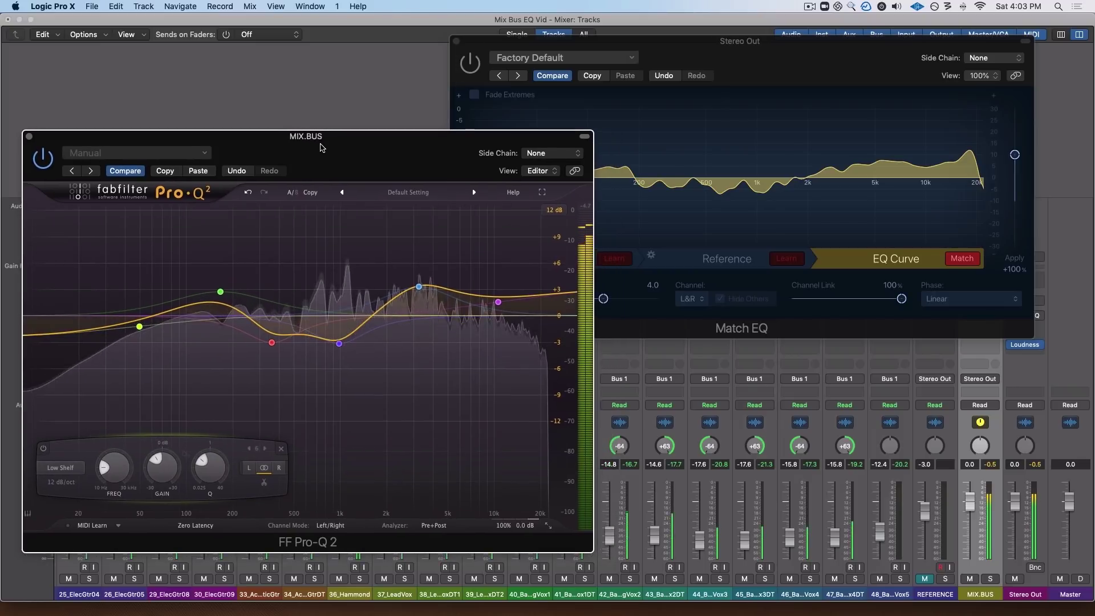
key(space)
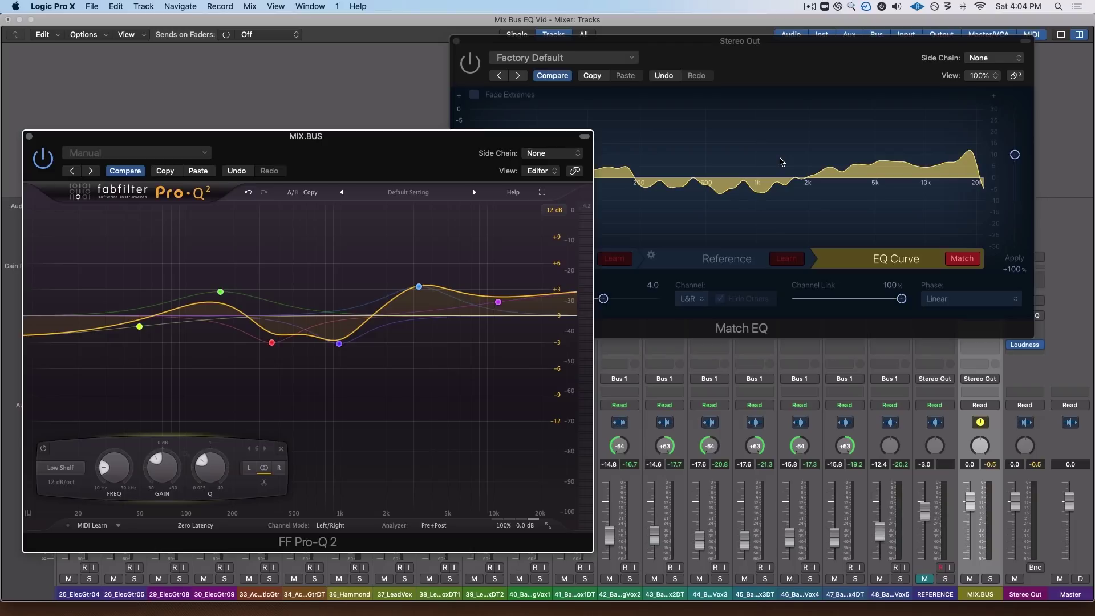
- Set Match EQ's Apply amount to +90% and arrange the Pro-Q 2 window beside the Stereo Out Loudness Meter
drag(792, 63, 589, 192)
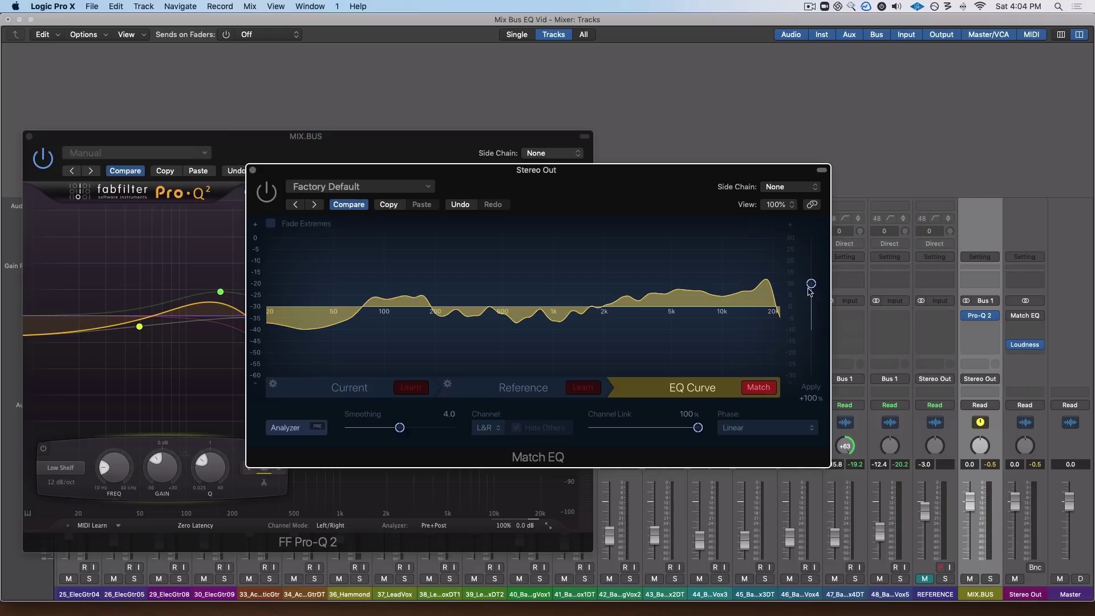
mouse_move(813, 286)
mouse_down()
mouse_move(811, 317)
mouse_move(812, 288)
mouse_up()
drag(271, 180, 307, 173)
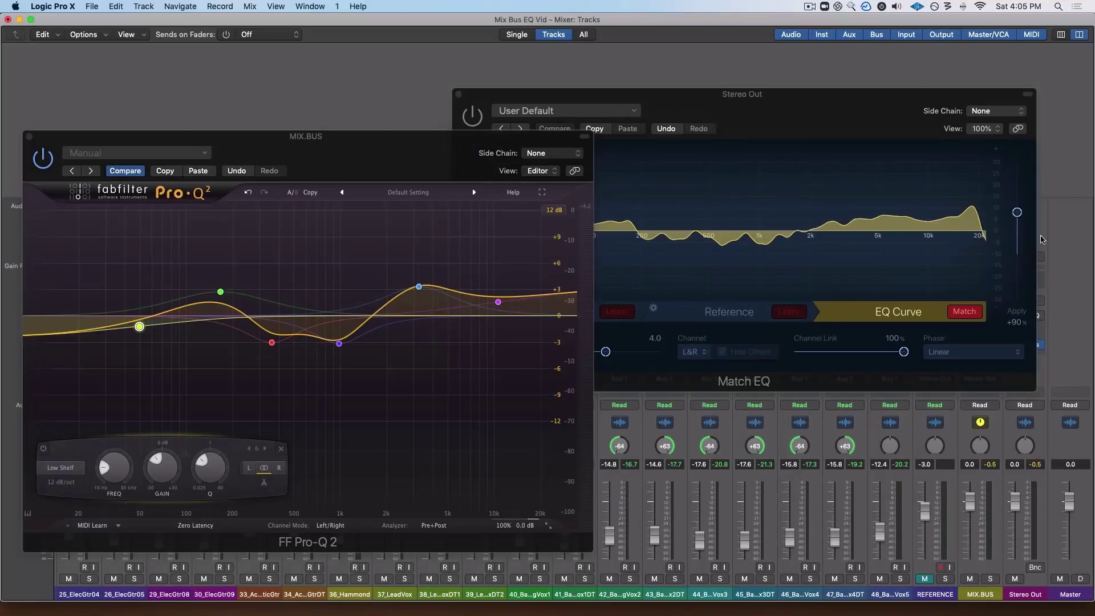
drag(874, 156, 717, 95)
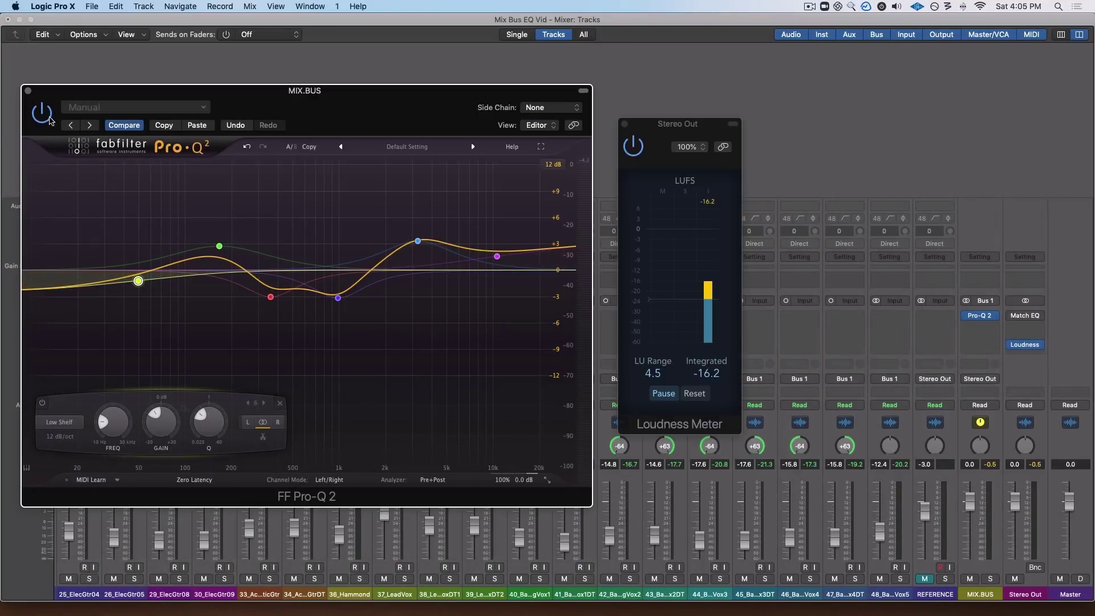
- Measure the mix's integrated loudness during playback with Pro-Q 2 bypassed and again with it enabled
drag(50, 121, 51, 126)
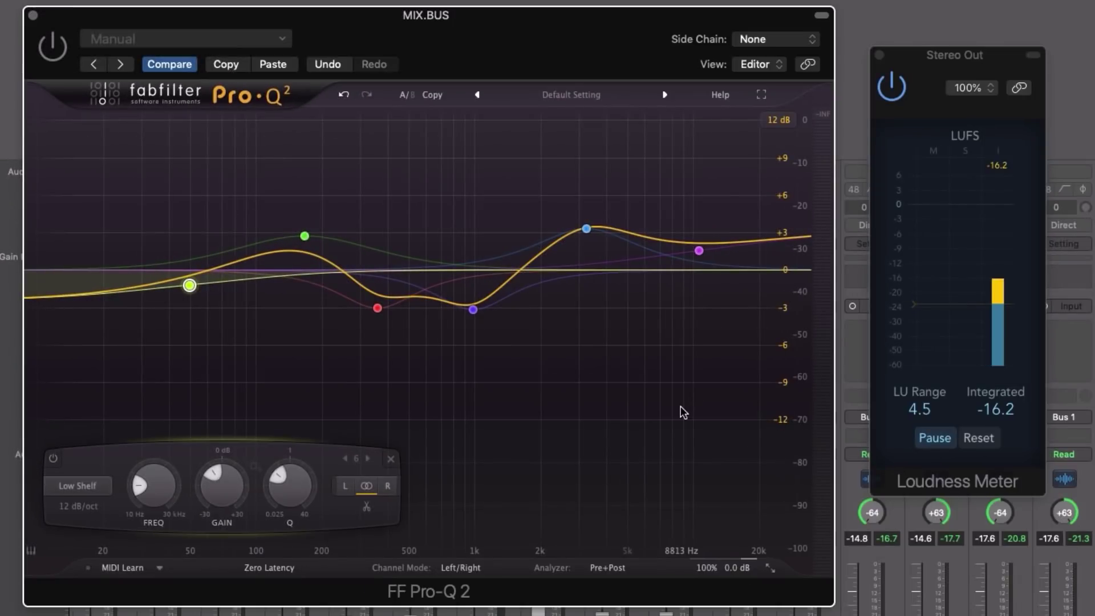
key(space)
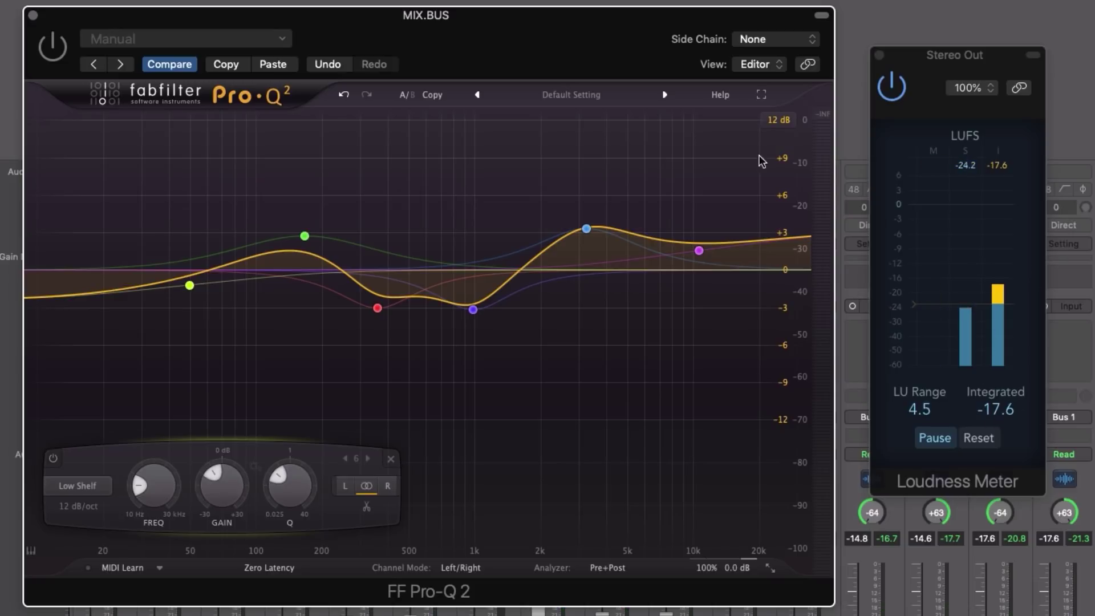
click(189, 285)
click(340, 40)
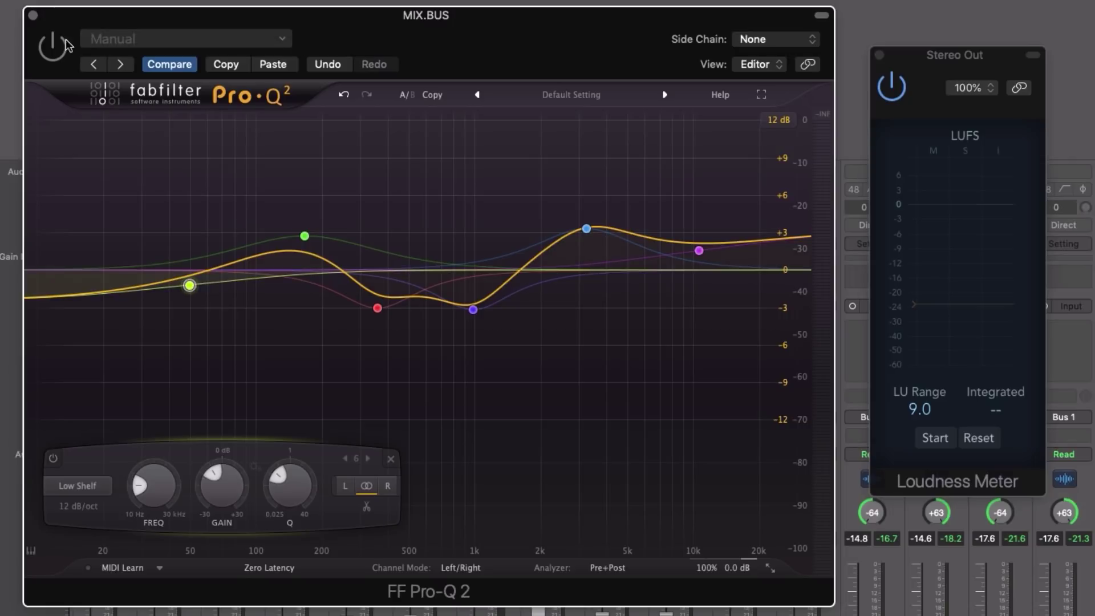
click(57, 50)
click(983, 325)
key(space)
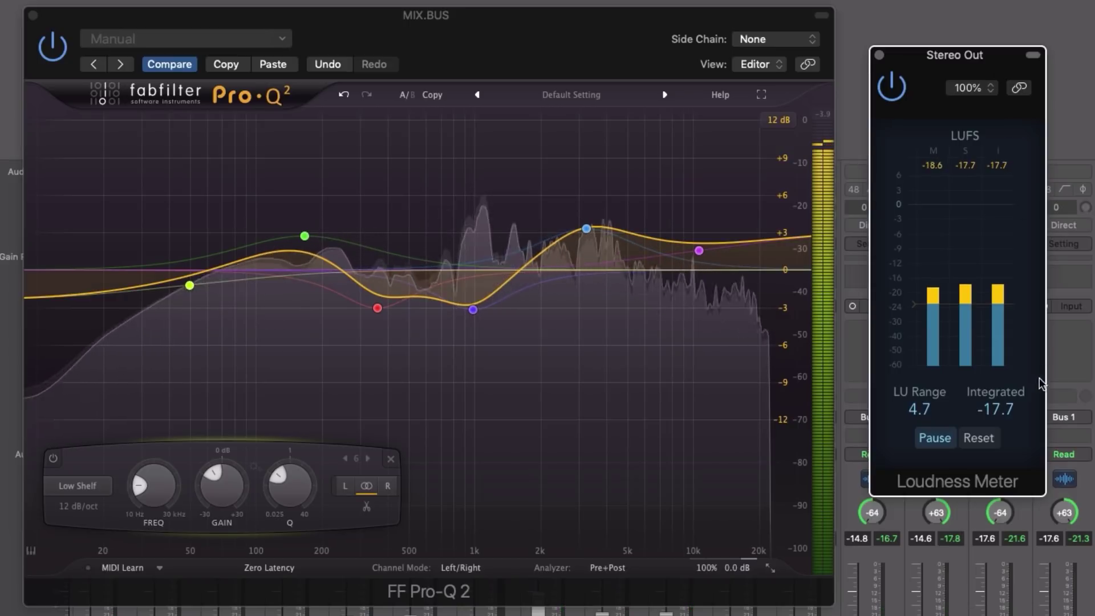
key(space)
- Raise Pro-Q 2's output level to +1 dB and play the mix to check its loudness
mouse_move(742, 570)
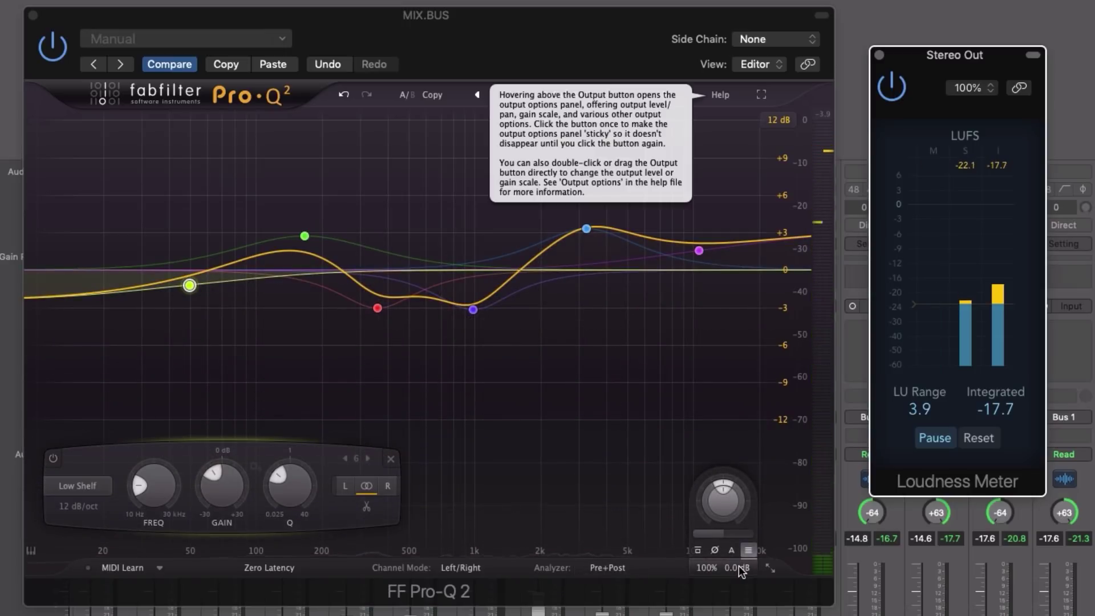
double_click(725, 507)
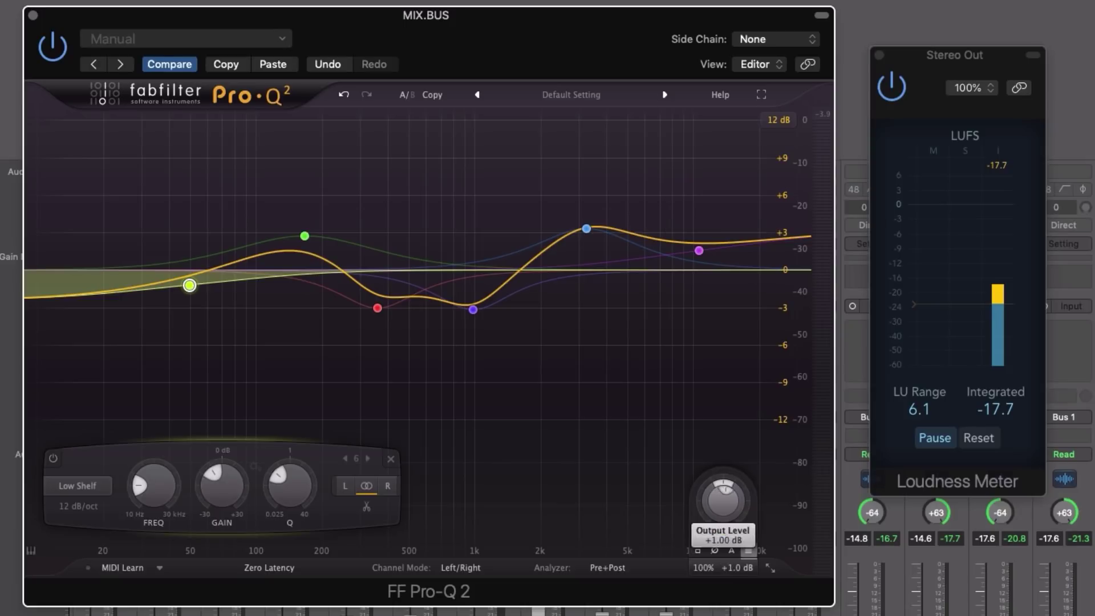
key(space)
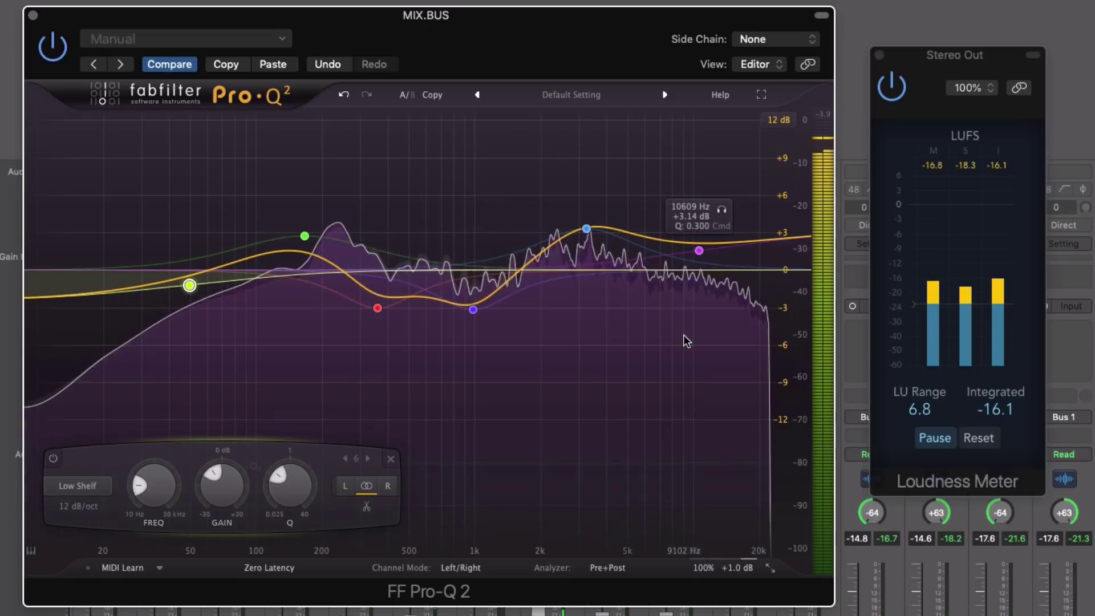
- Set Pro-Q 2's output level to +0.5 dB and stop playback
mouse_move(732, 565)
drag(746, 519, 722, 502)
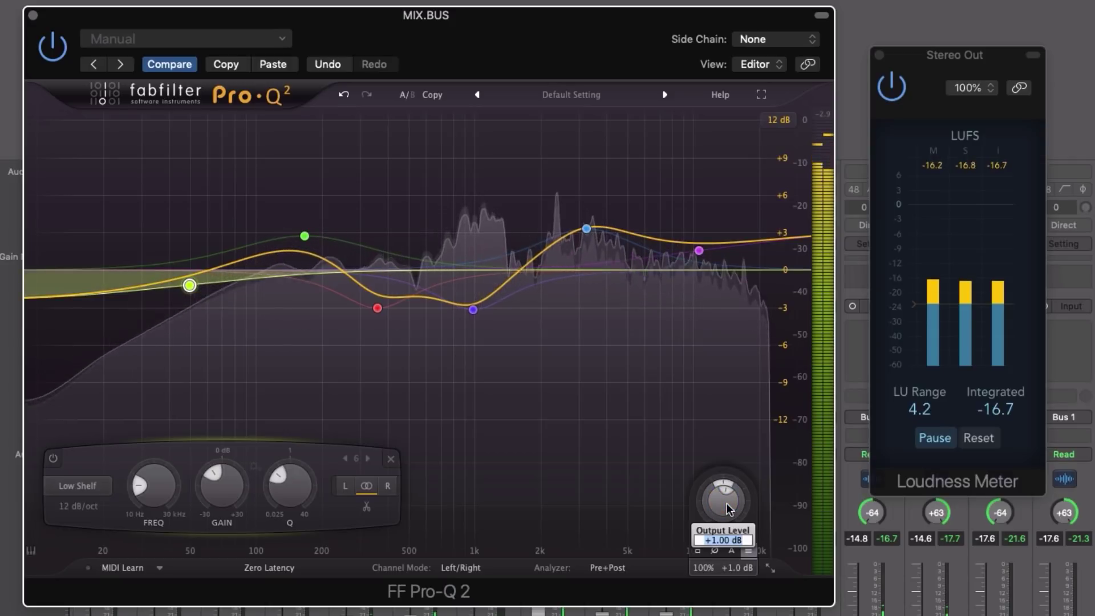
drag(728, 507, 728, 512)
key(space)
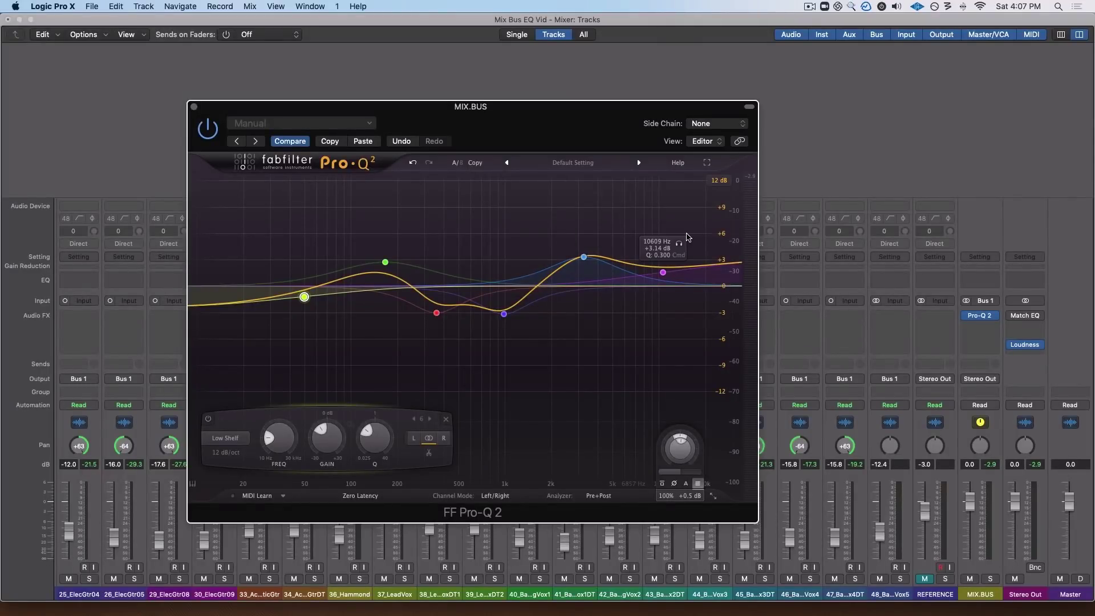
- Play MIX.BUS and REFERENCE soloed in turn, and raise the REFERENCE volume fader to -2.0 dB
click(990, 579)
key(space)
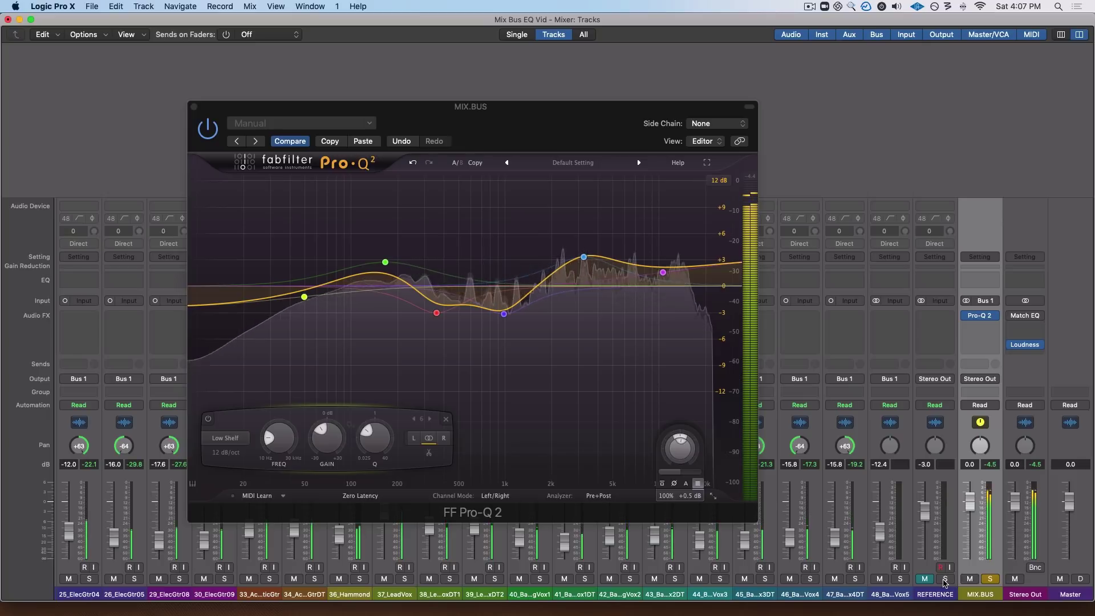
click(945, 579)
drag(560, 121, 599, 136)
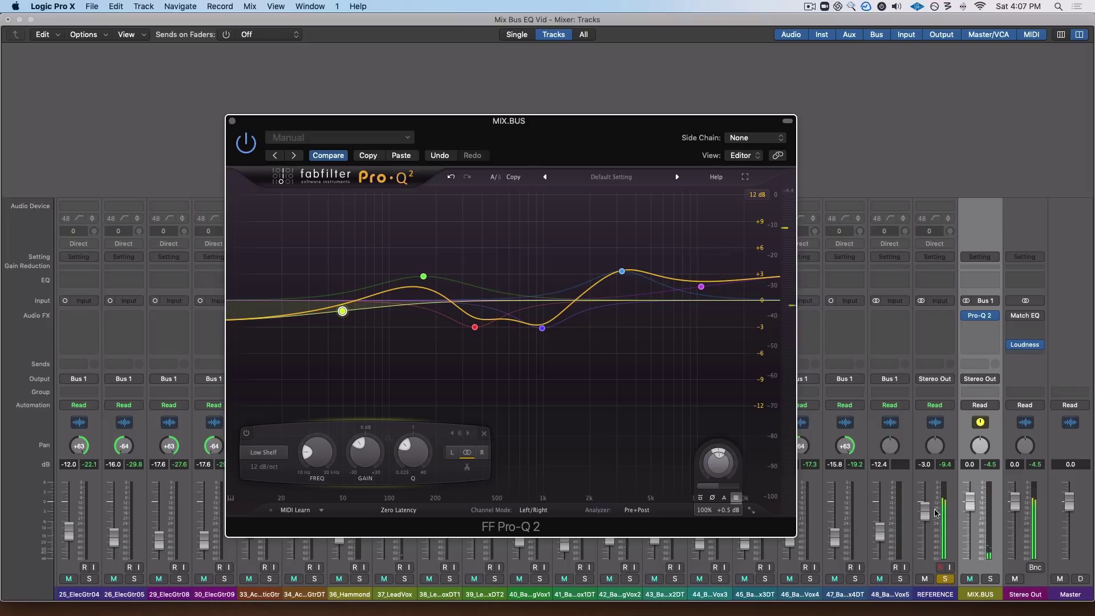
drag(926, 513, 926, 512)
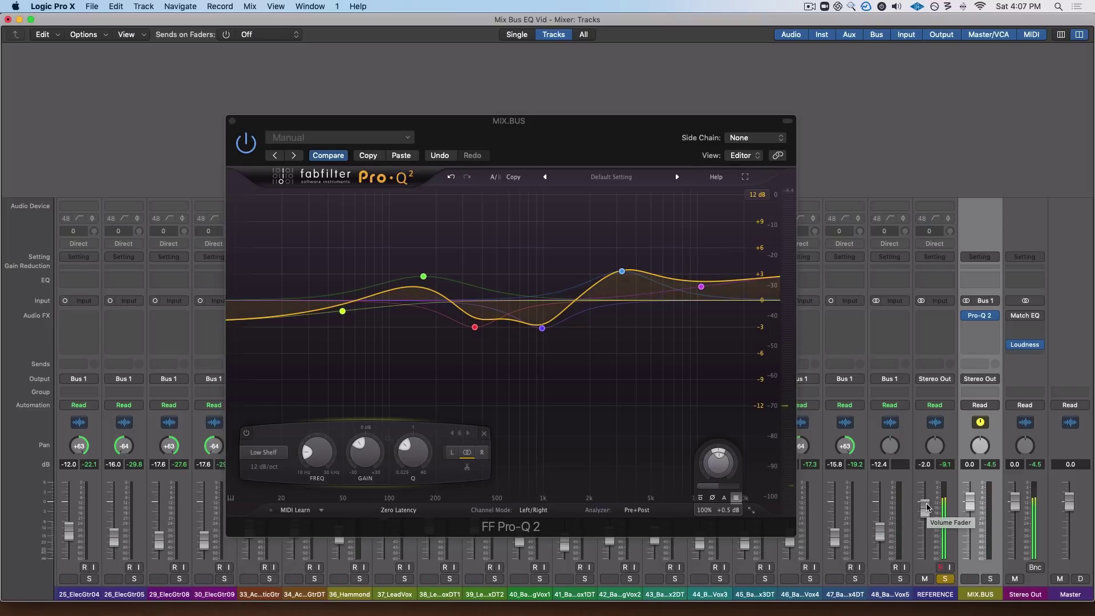
- Compare the mix with the reference by alternating solo between MIX.BUS and REFERENCE during playback
click(990, 579)
drag(557, 117, 555, 141)
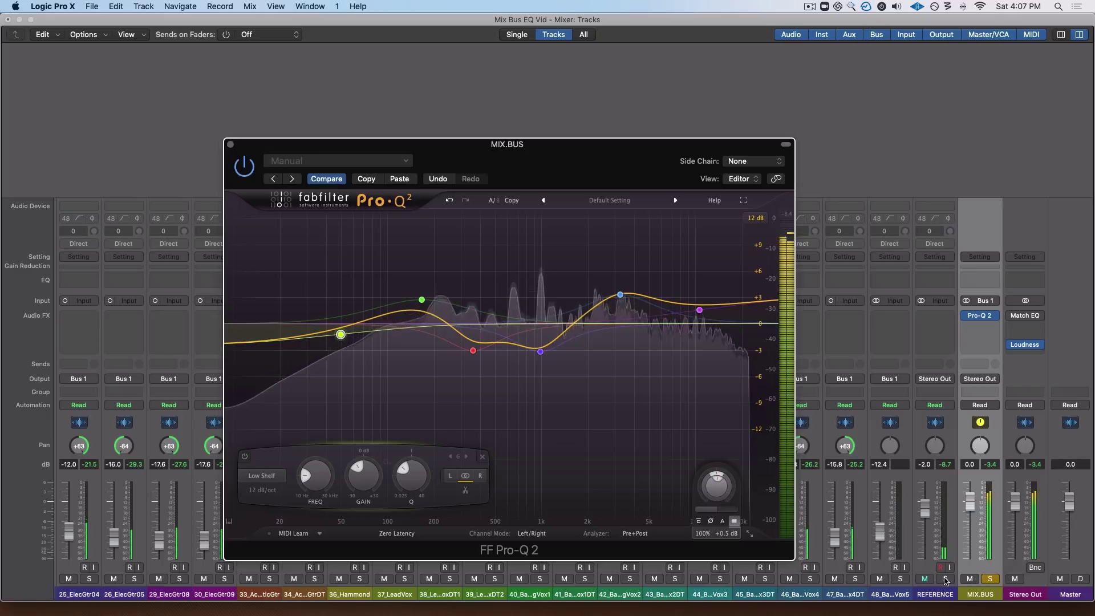
key(s)
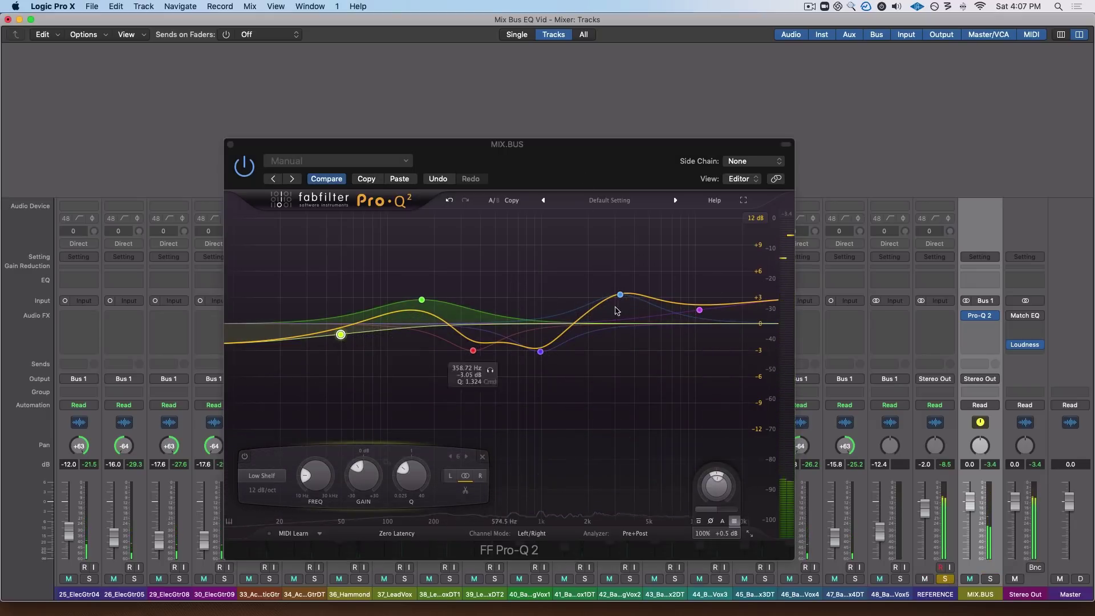
click(992, 579)
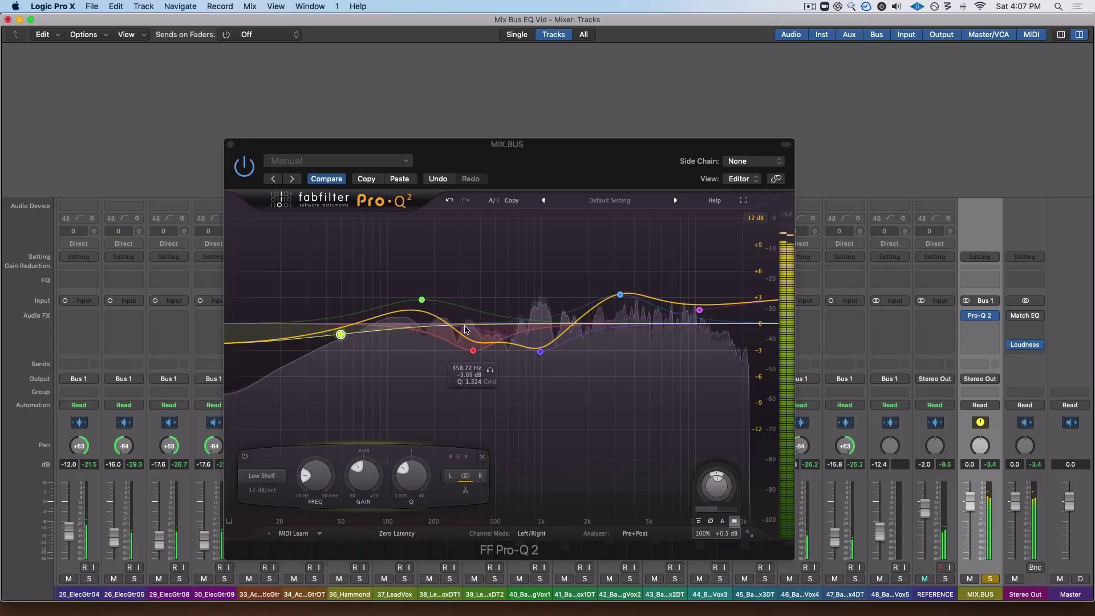
- Deepen the bell cuts to about -3.8 dB at 363 Hz and -3.6 dB at 1036 Hz, and raise the high shelf to about +4.25 dB
drag(475, 351, 476, 358)
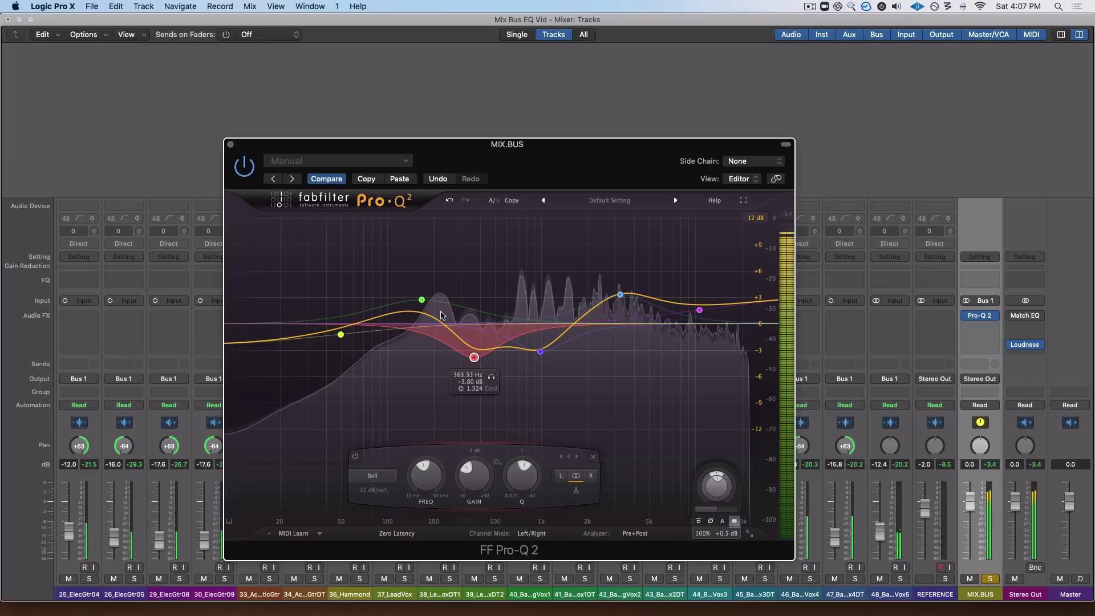
drag(543, 356, 547, 359)
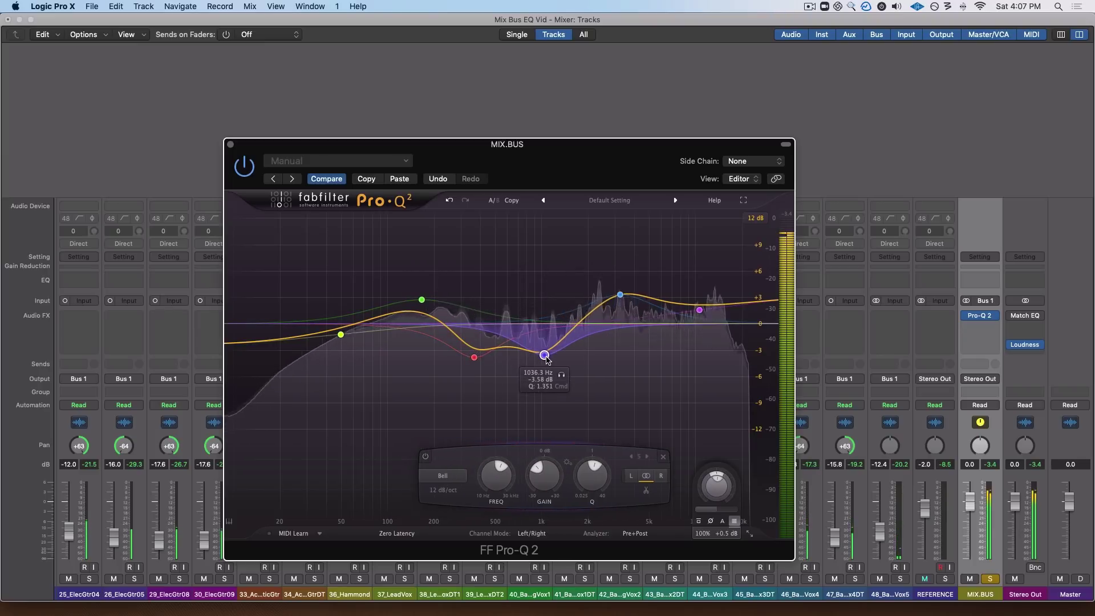
click(621, 296)
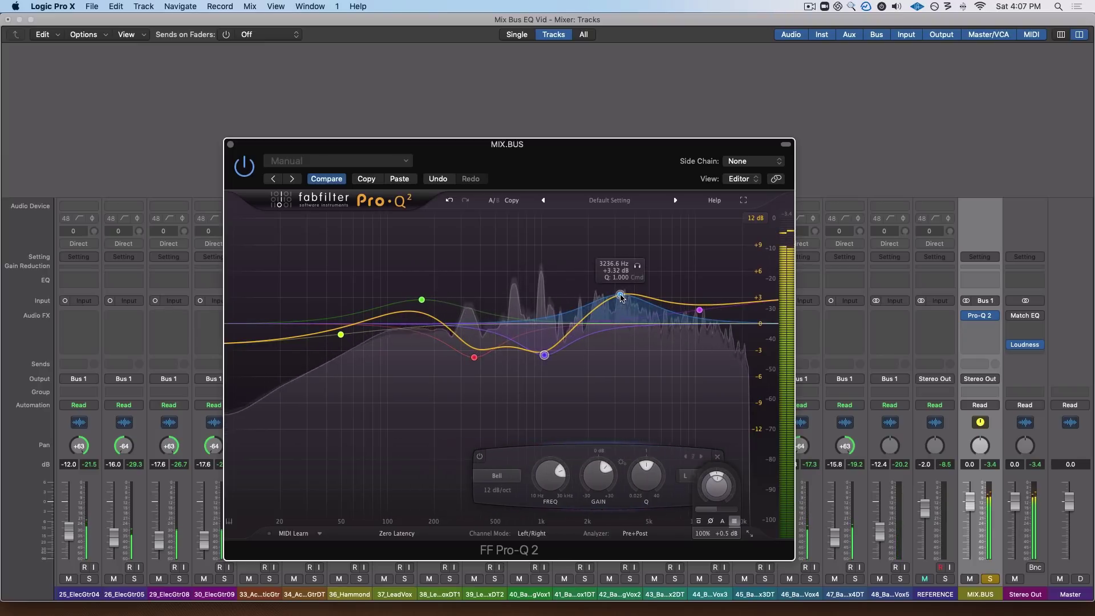
drag(699, 312, 699, 310)
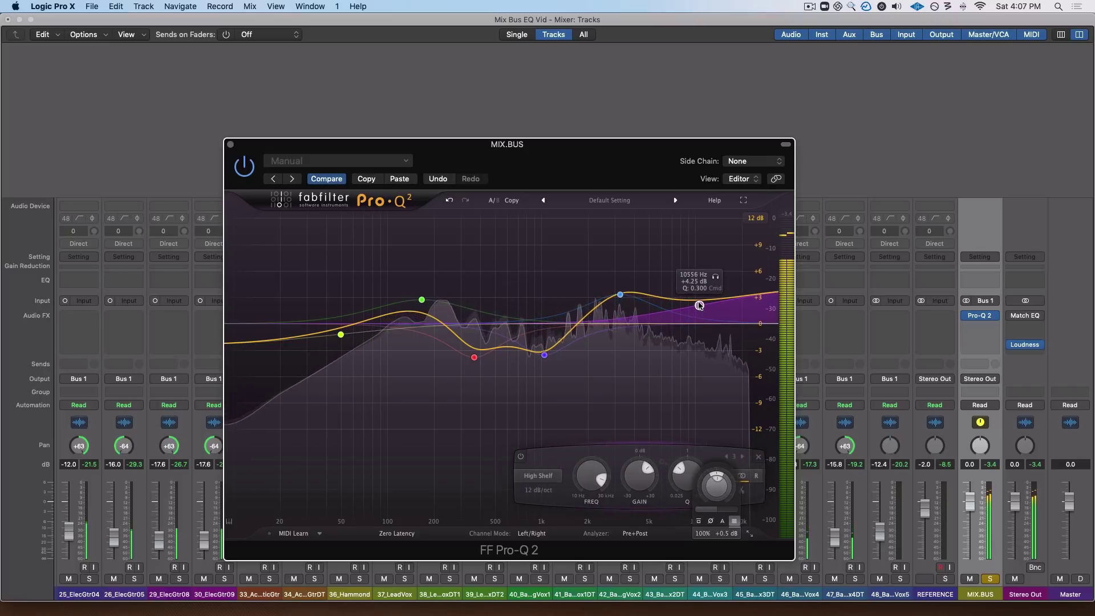
- Try an exaggerated boost of about +11.75 dB on the upper-mid bell near 3.1 kHz, and bring its gain back down
drag(620, 296, 618, 221)
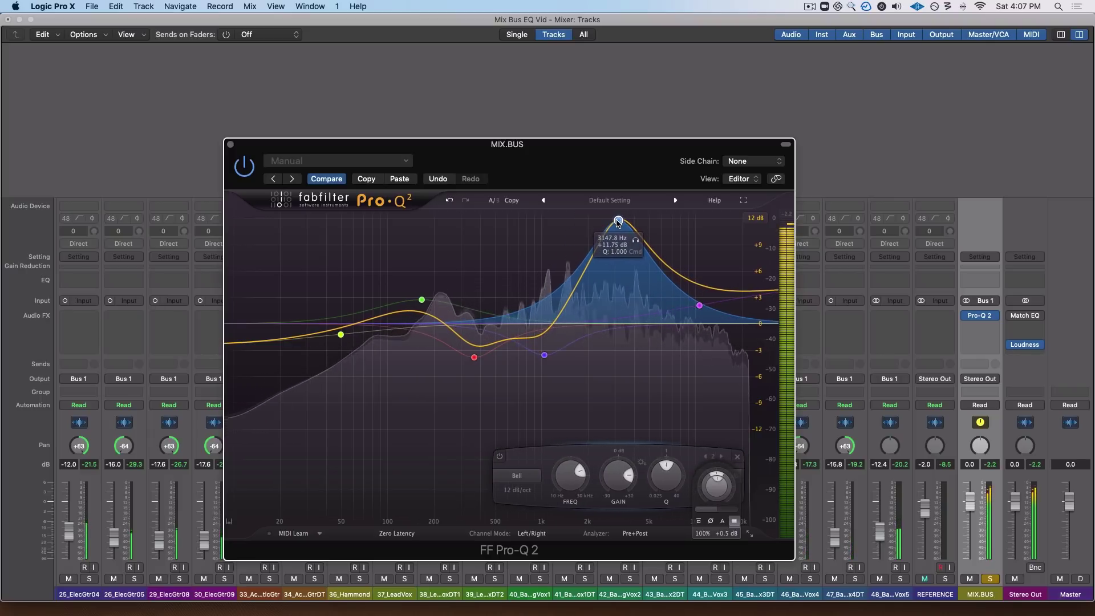
drag(618, 482, 615, 501)
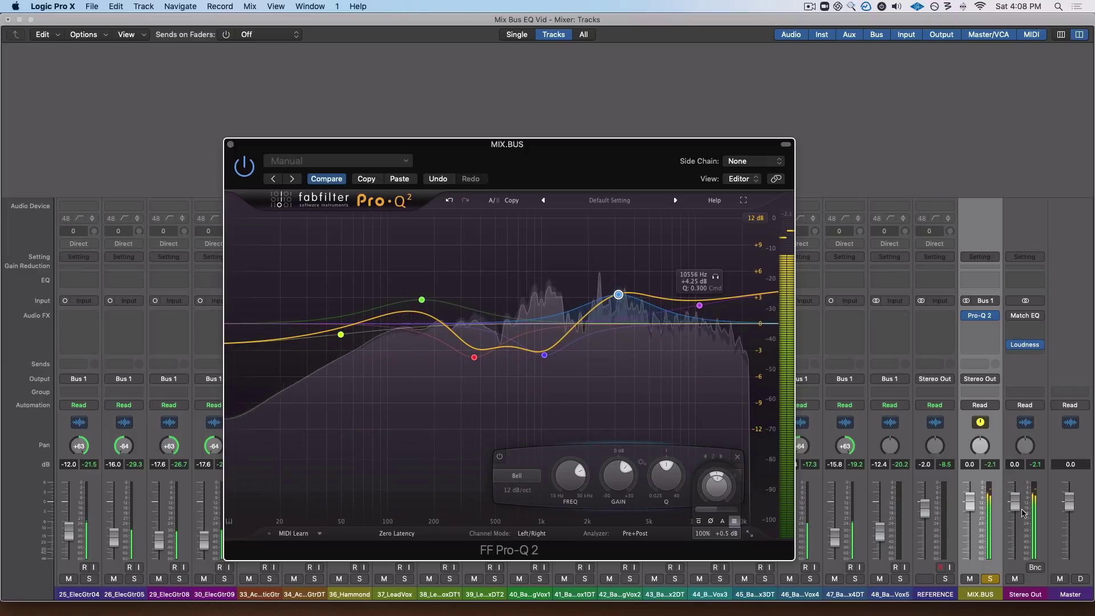
- Check the adjusted EQ against the reference by soloing REFERENCE and switching back to MIX.BUS, and stop playback
click(946, 579)
click(990, 579)
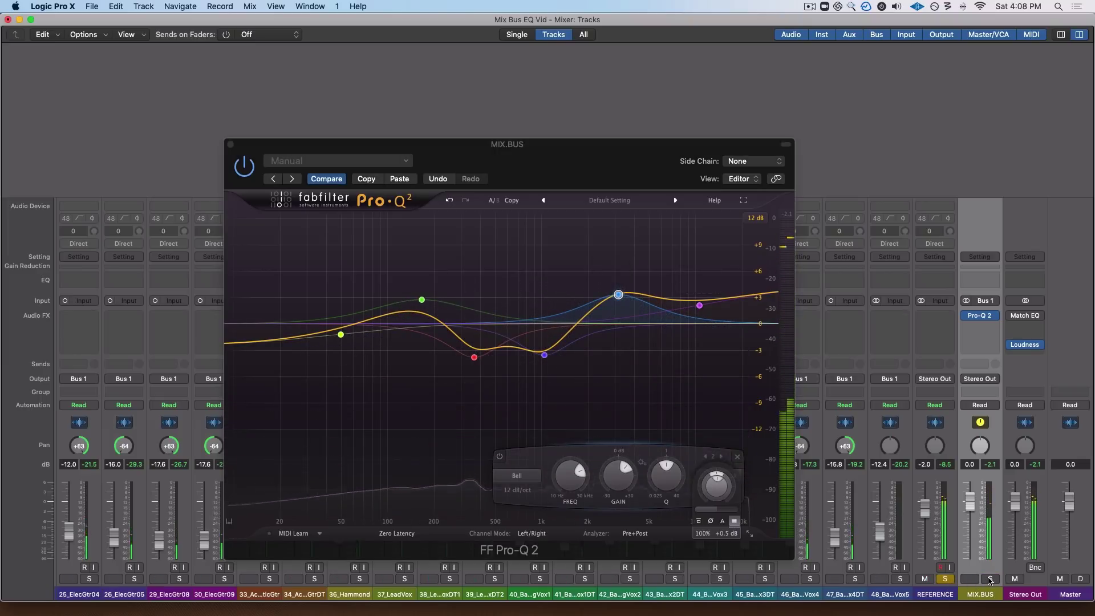
click(990, 579)
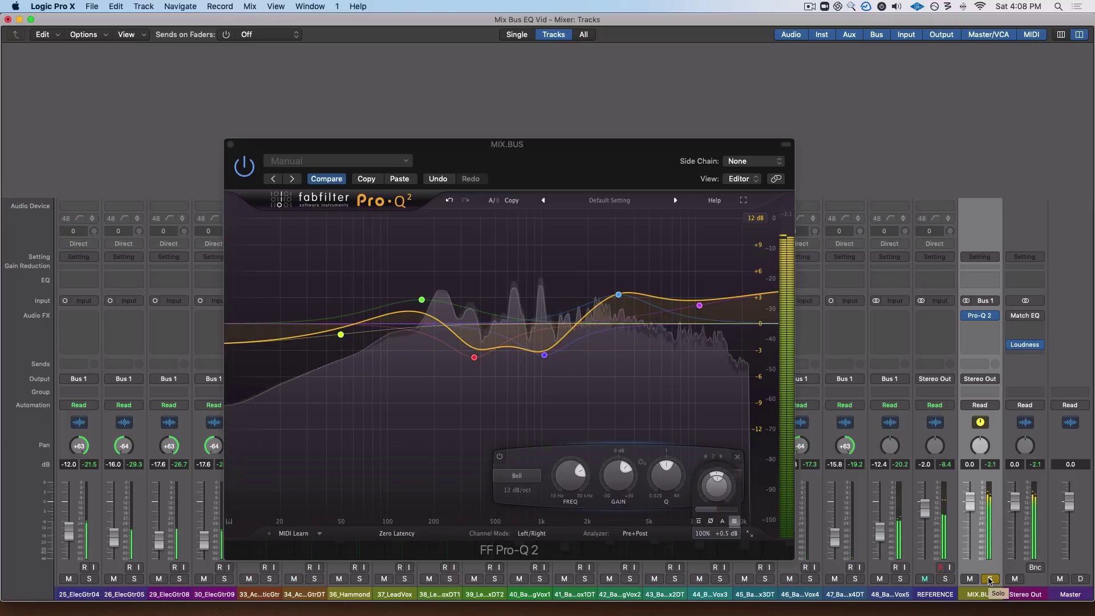
key(space)
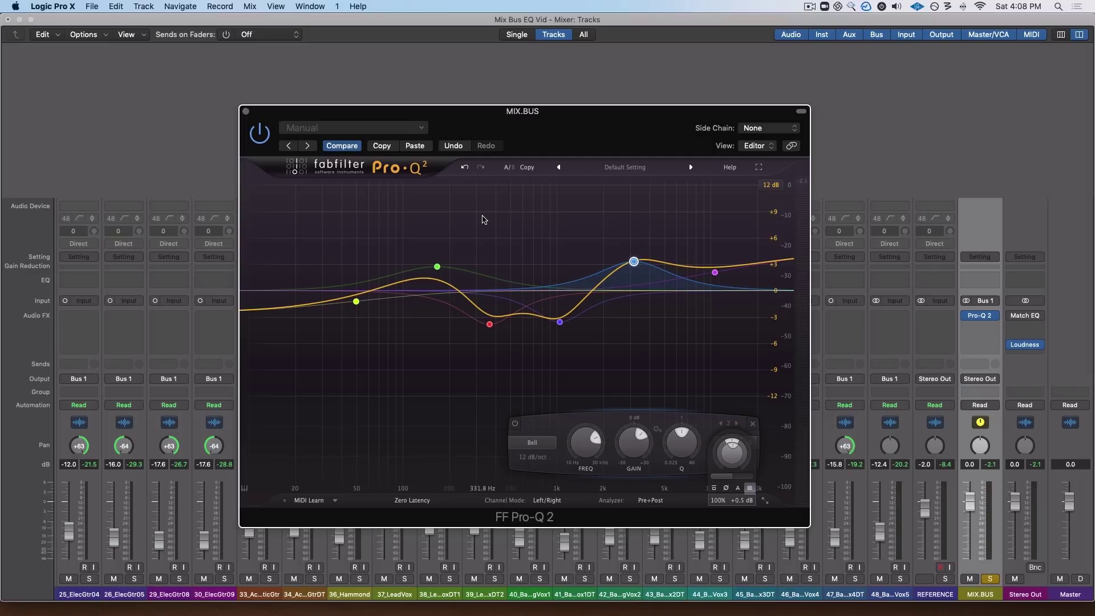
- Compare the mix before and after EQ by repeatedly bypassing and enabling Pro-Q 2 during playback
click(260, 135)
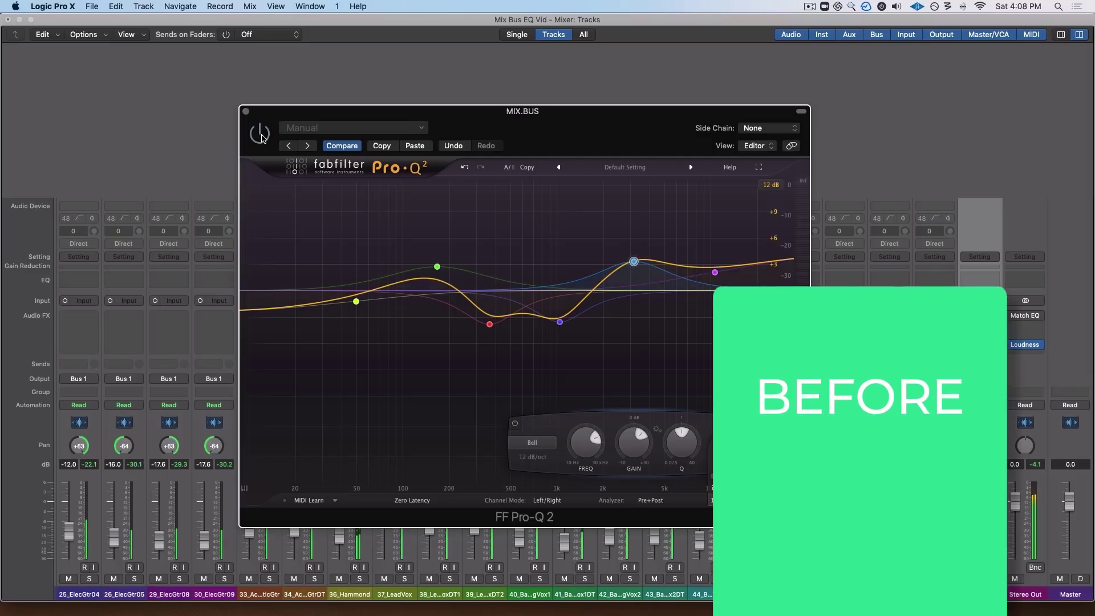
click(264, 138)
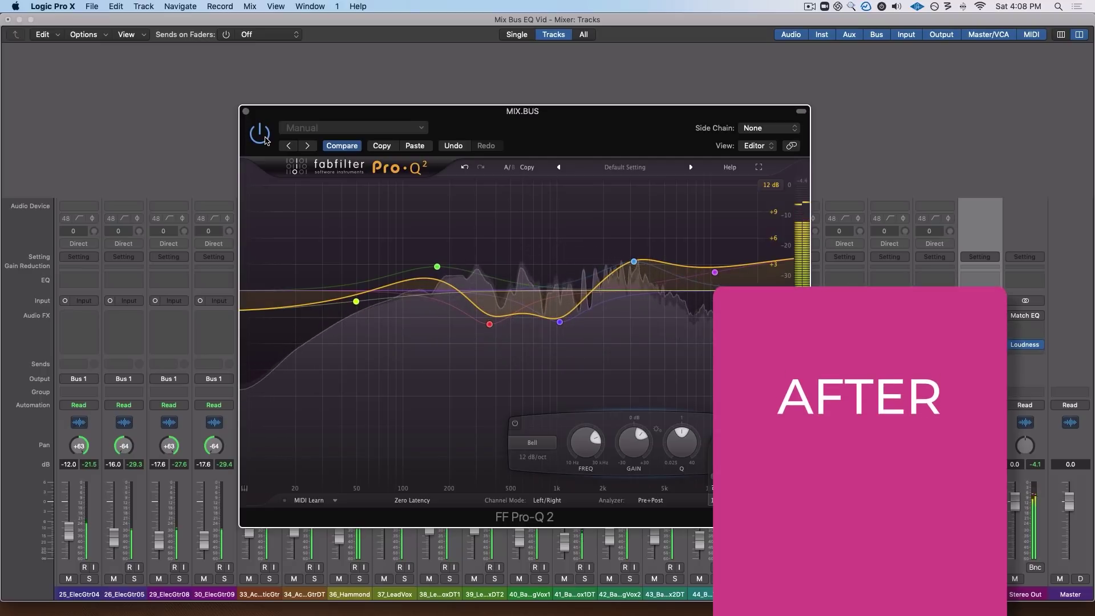
click(264, 141)
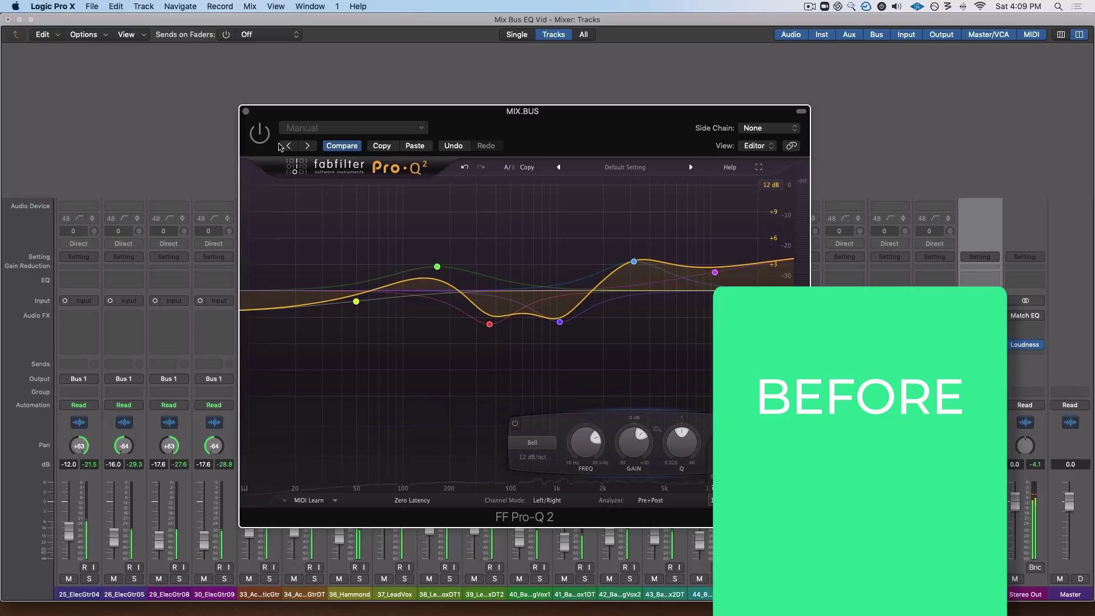
click(266, 140)
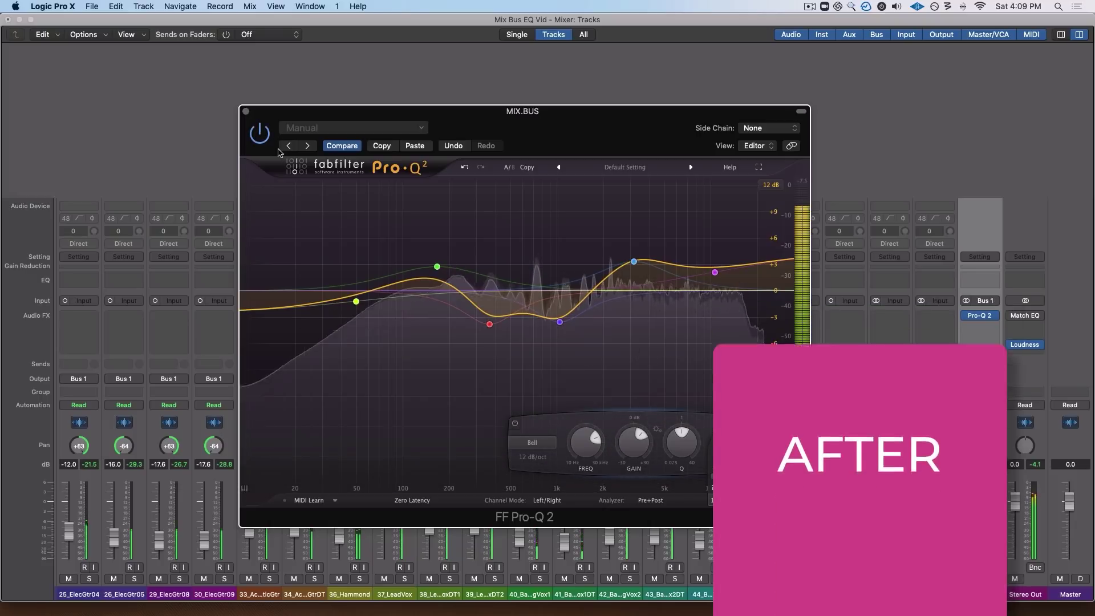
click(716, 272)
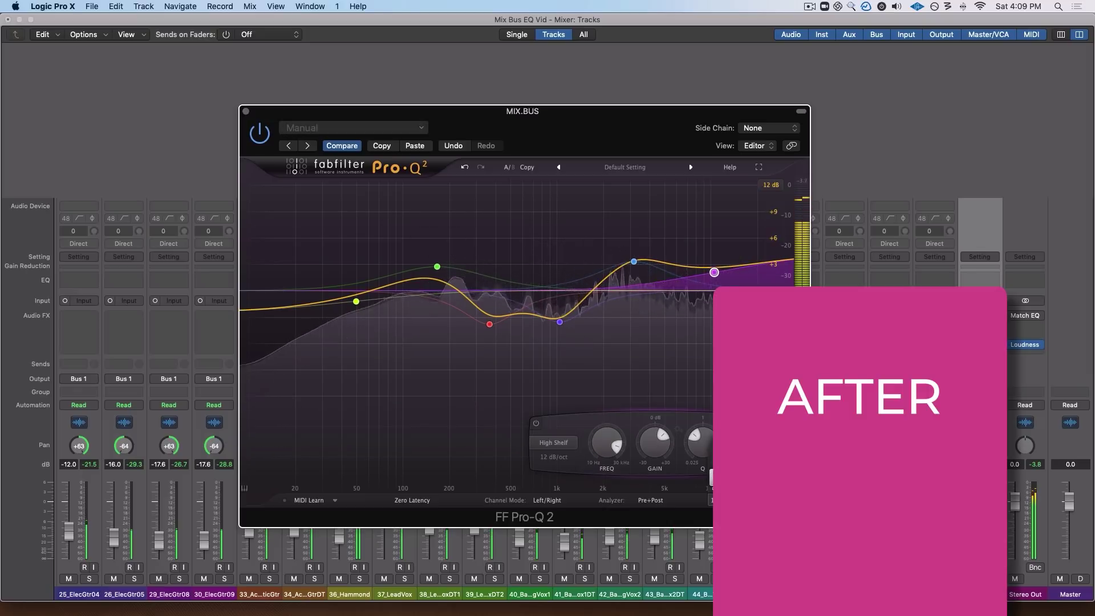
click(260, 139)
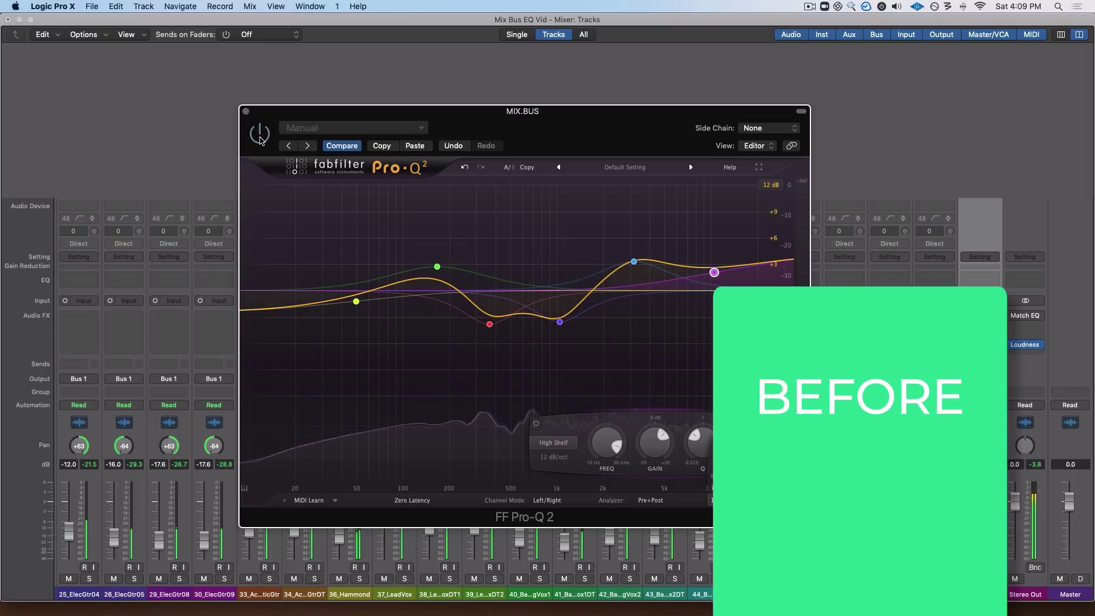
drag(272, 120, 267, 121)
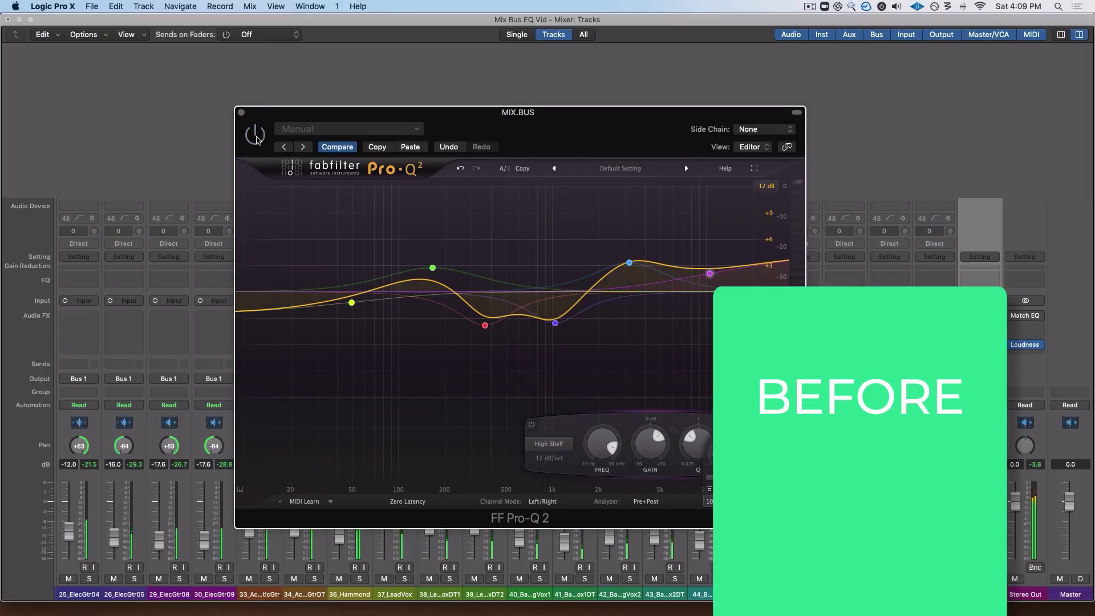
click(256, 139)
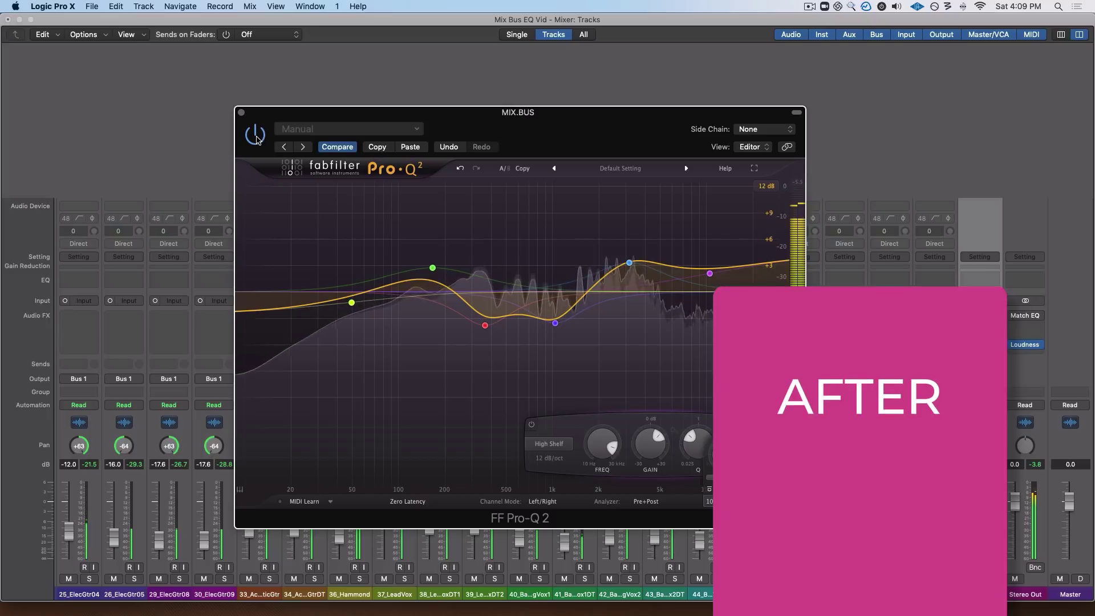